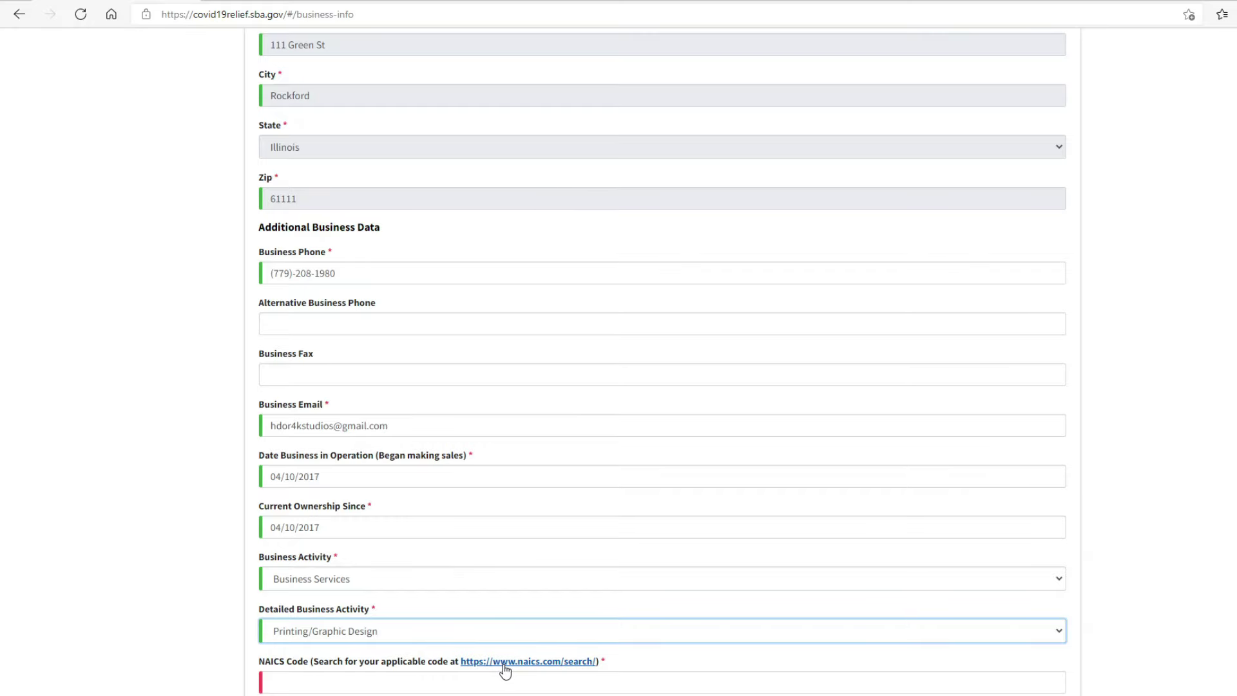
Step: Search naics.com for 'graphic design' and open the Graphic Design Services entry
left_click(505, 663)
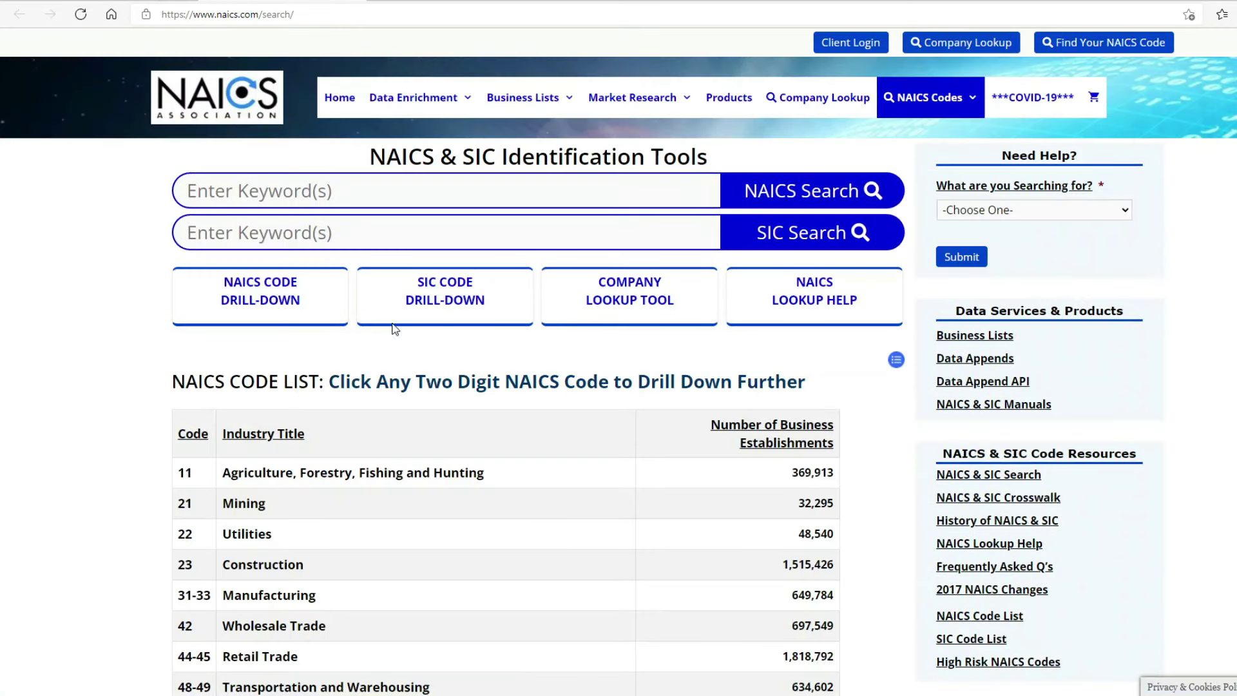
left_click(361, 196)
type("grap")
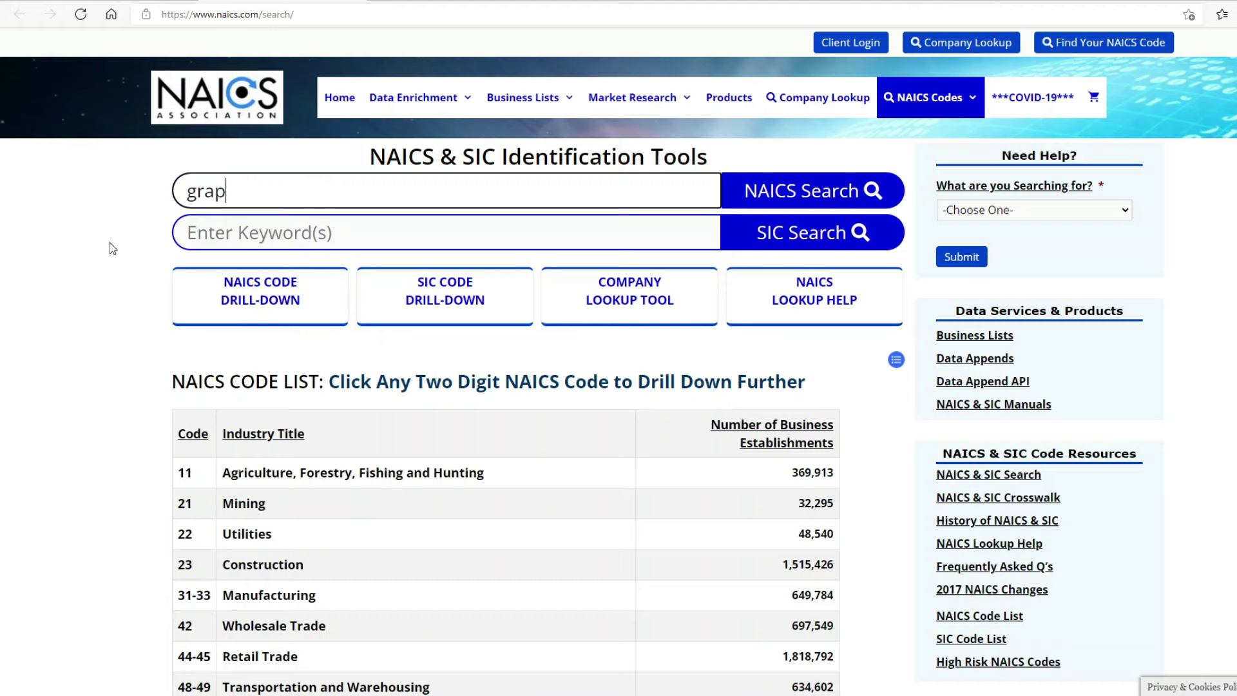
type("hic desig")
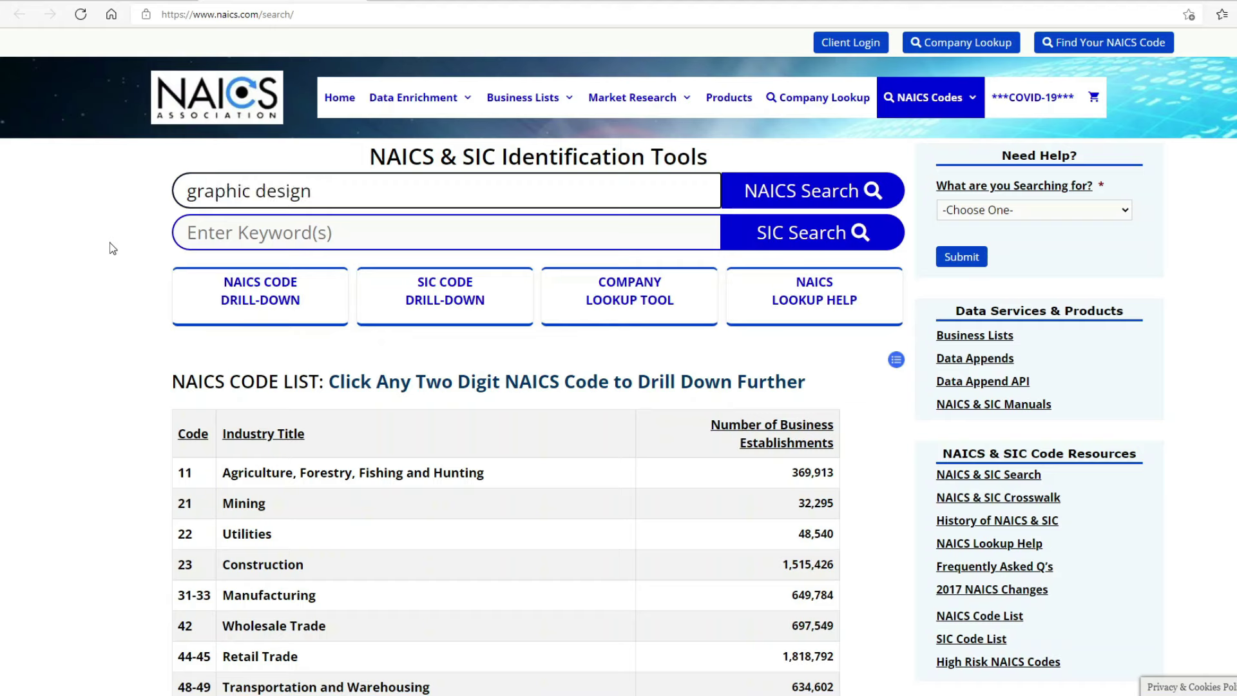
type("n")
key("Return")
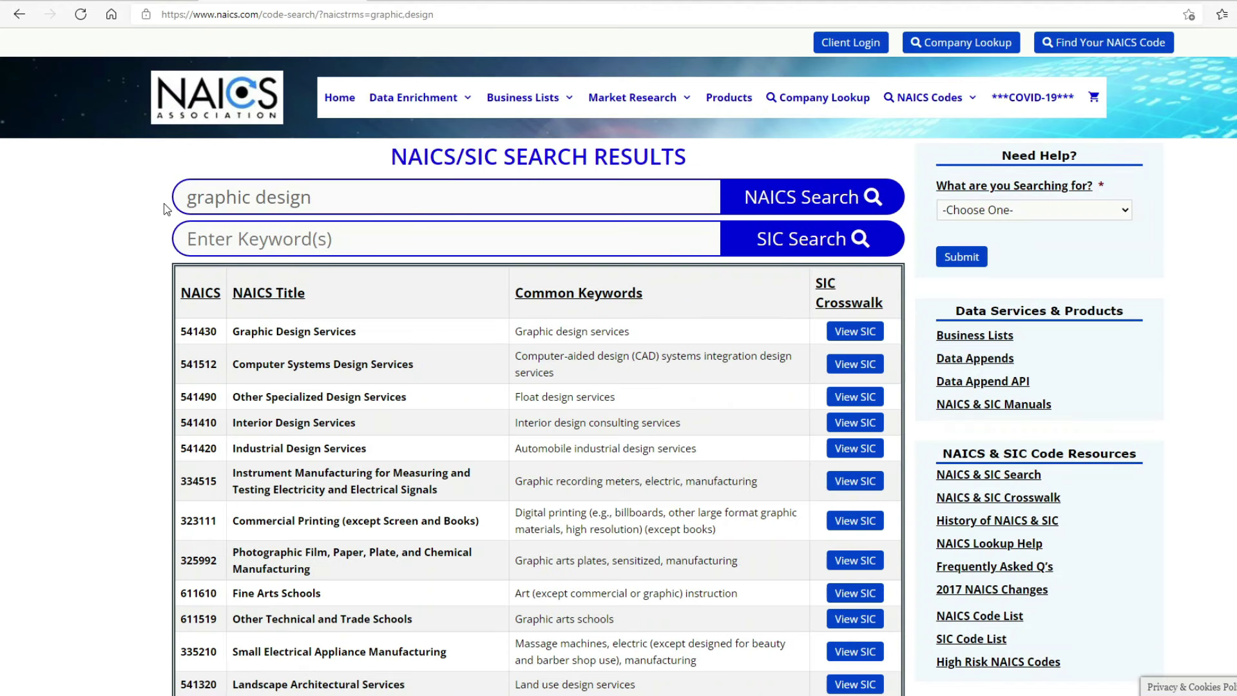
scroll(178, 314, "down", 2)
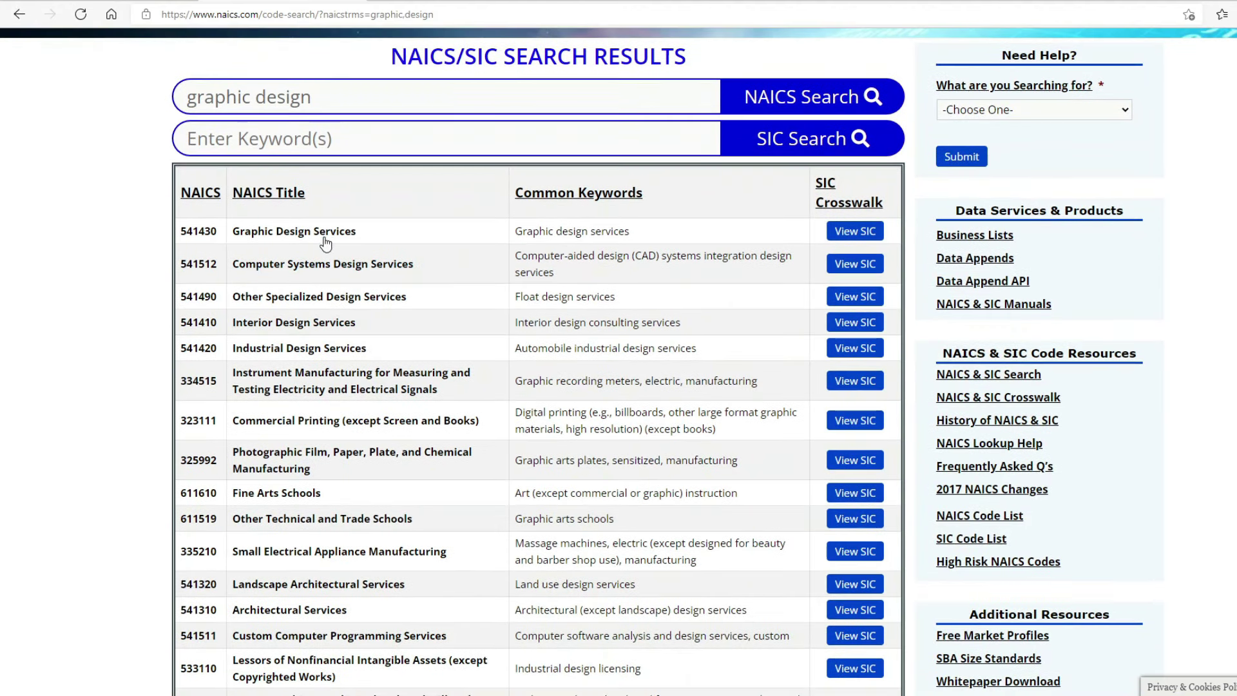
left_click(326, 233)
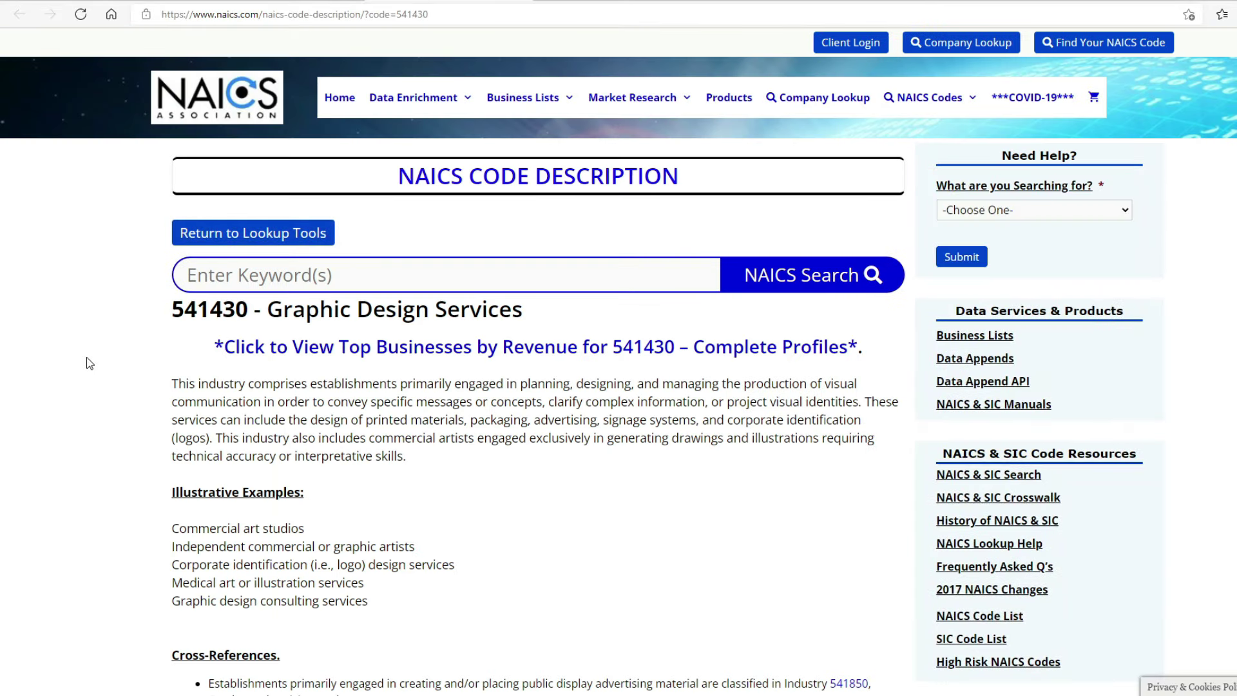
Step: Copy NAICS code 541430 and return to the SBA business info form
scroll(88, 361, "down", 6)
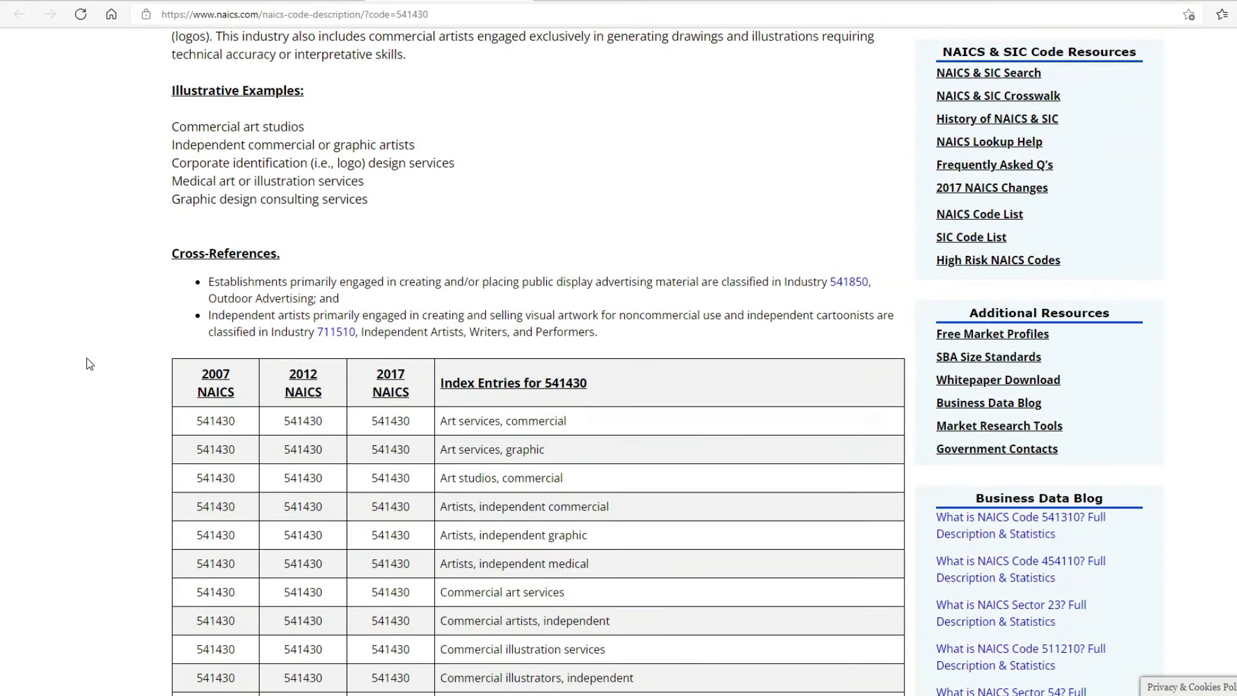
scroll(90, 364, "down", 7)
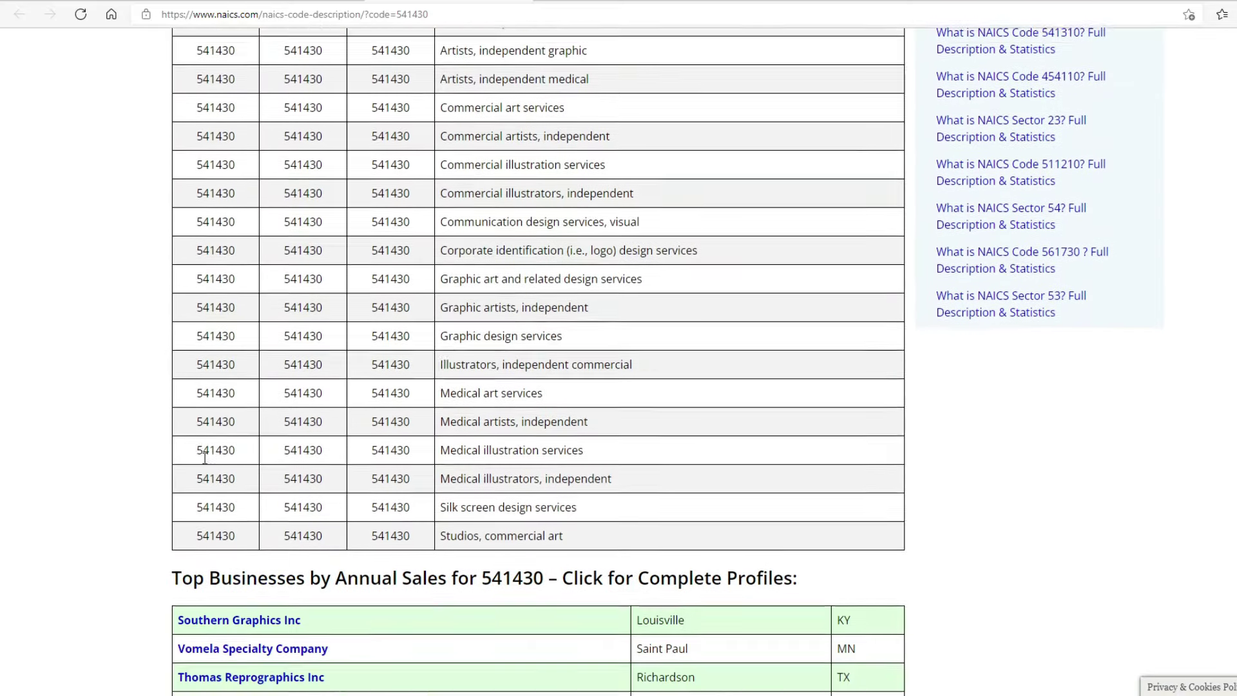
scroll(205, 457, "up", 5)
scroll(204, 458, "up", 8)
left_click_drag(248, 310, 178, 310)
key("ctrl+c")
right_click(197, 313)
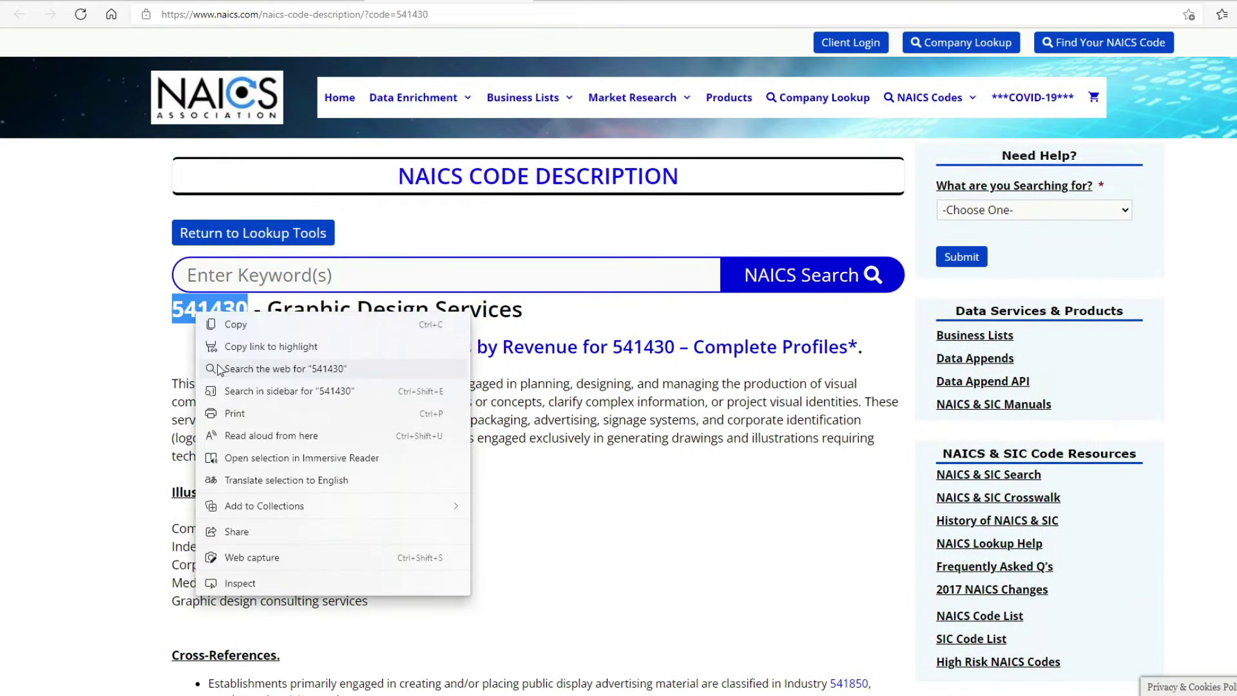
left_click(234, 328)
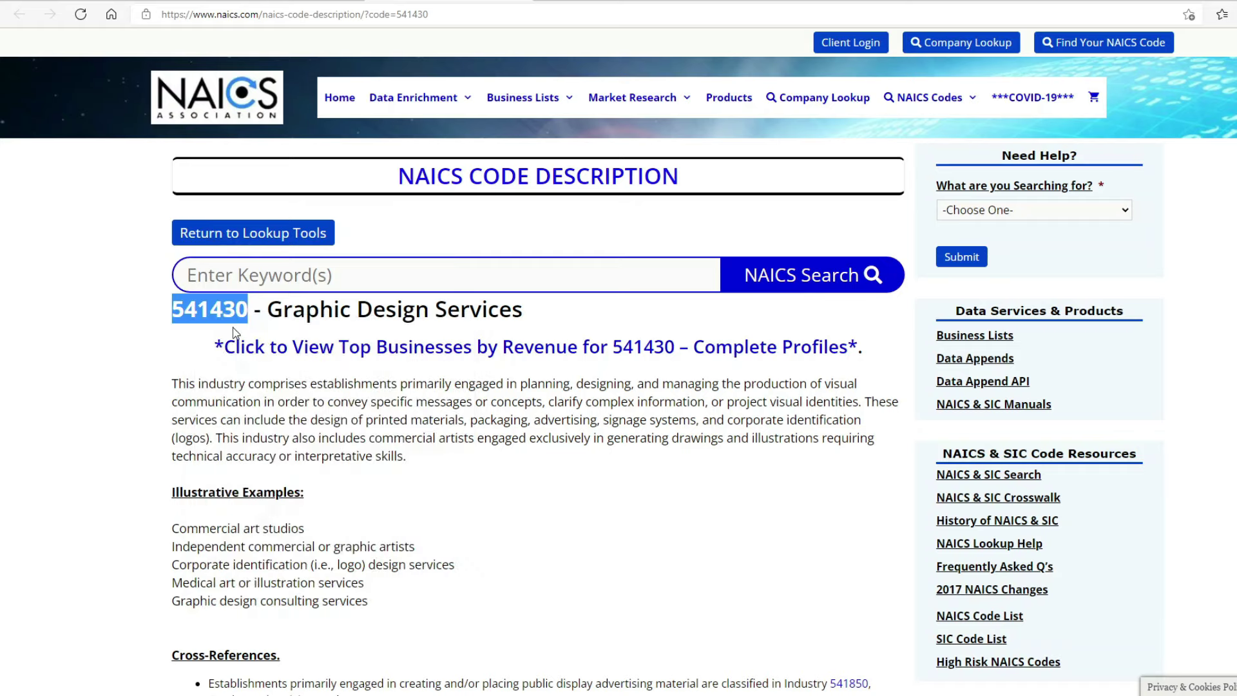
key("ctrl+Tab")
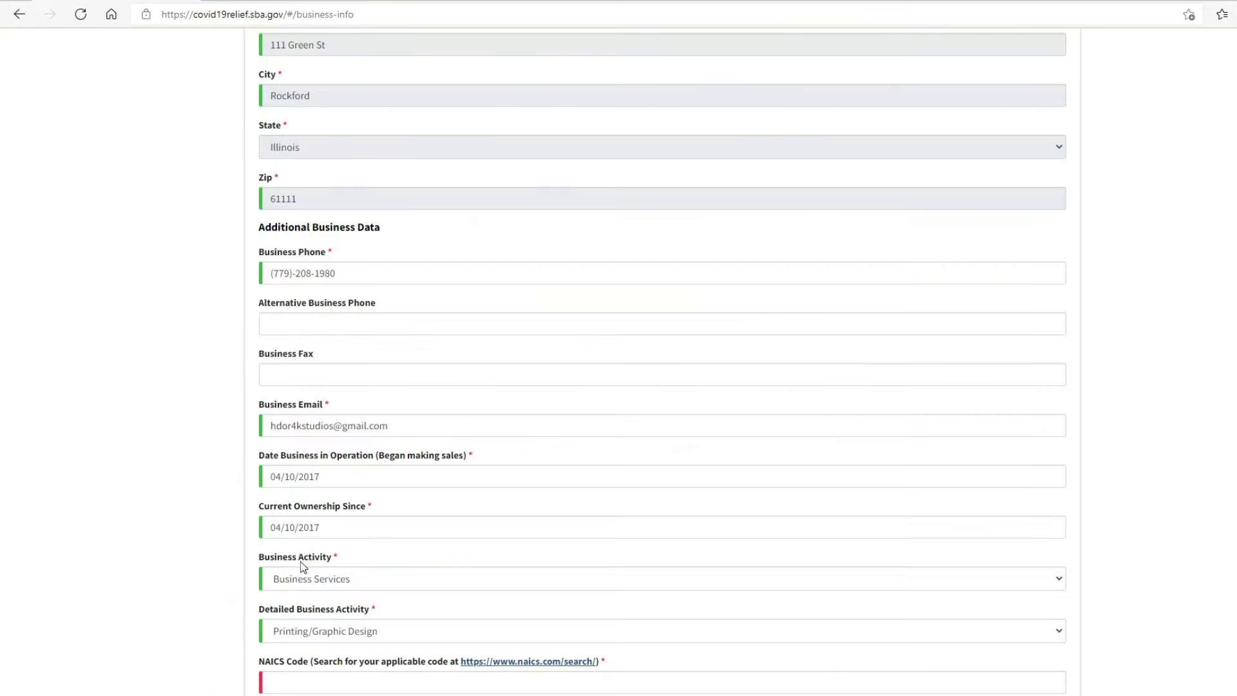
Step: Paste code 541430 into the NAICS Code field
left_click(360, 674)
right_click(360, 675)
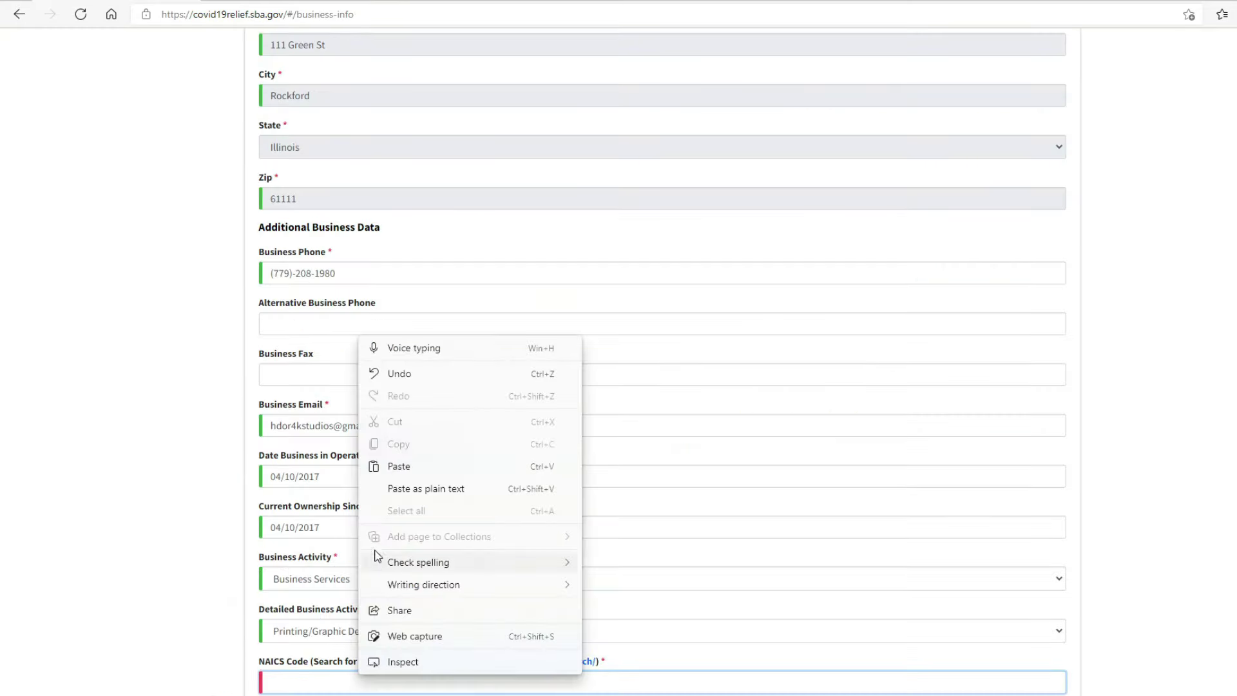
left_click(394, 469)
Step: Change the business activity to Personal Services with Lawn & Garden, then reopen naics.com
left_click(329, 578)
left_click(328, 572)
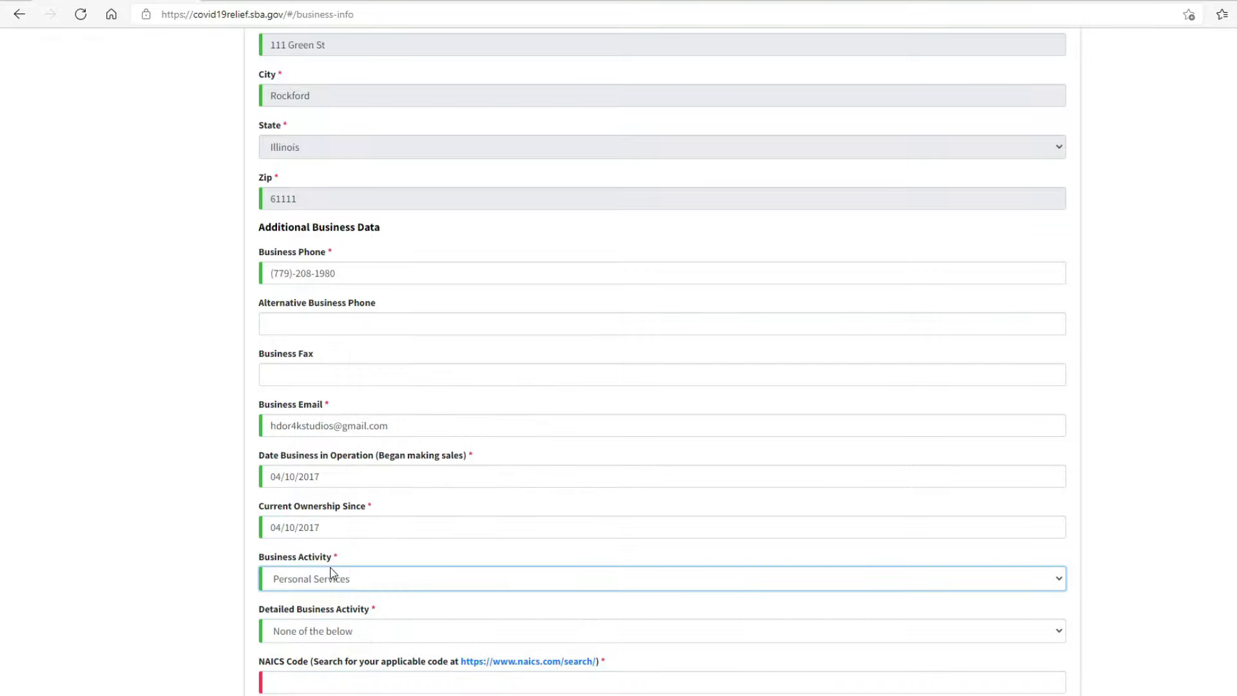
left_click(341, 631)
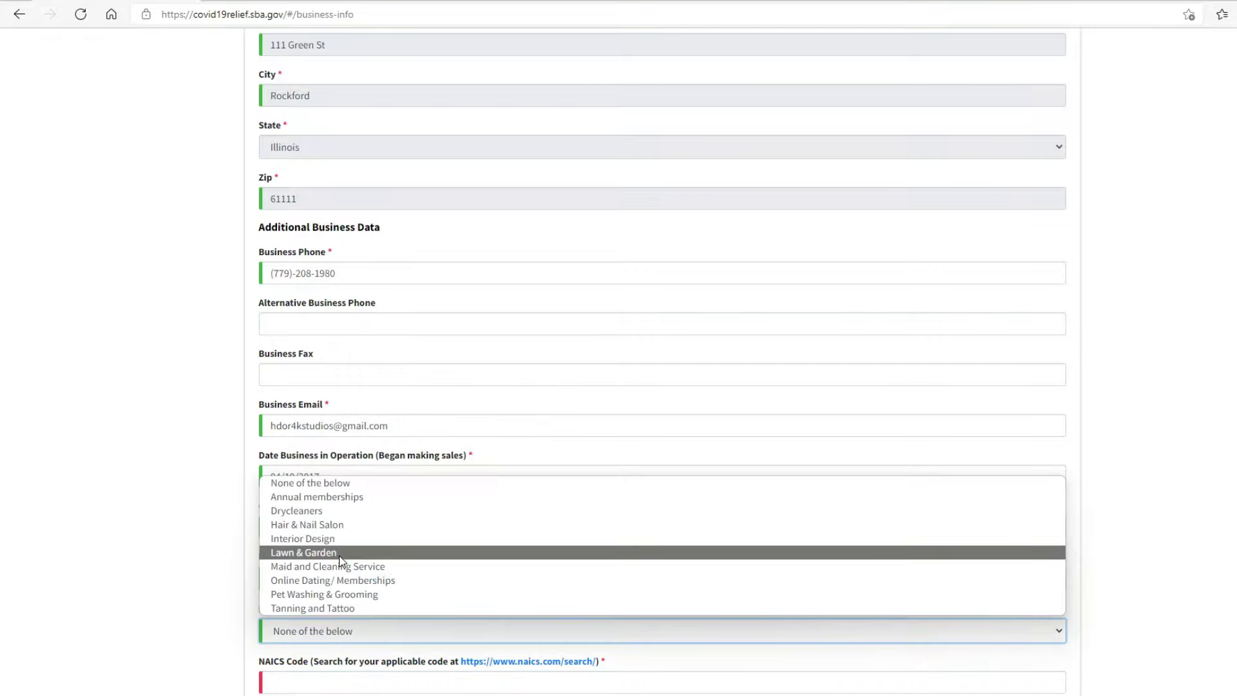
left_click(340, 554)
left_click(507, 669)
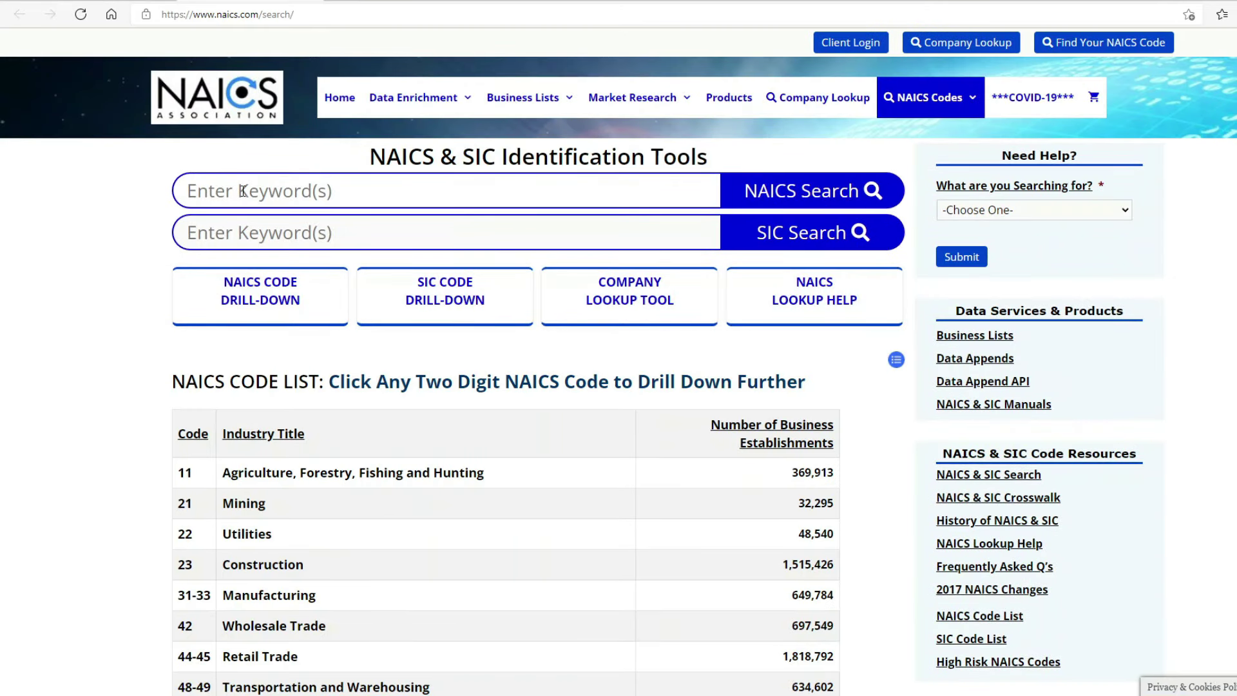
Step: Search naics.com for 'landscaping' and copy Landscaping Services code 561730 back to the SBA form
type("lands")
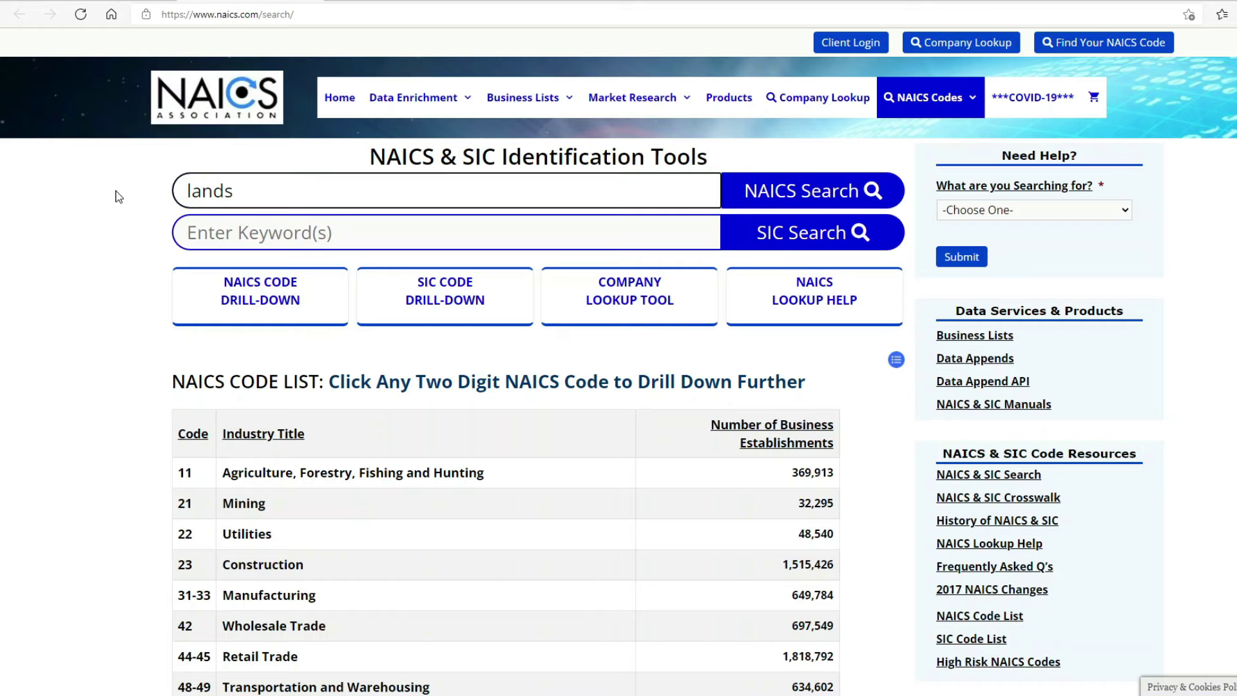
type("caping")
key("Return")
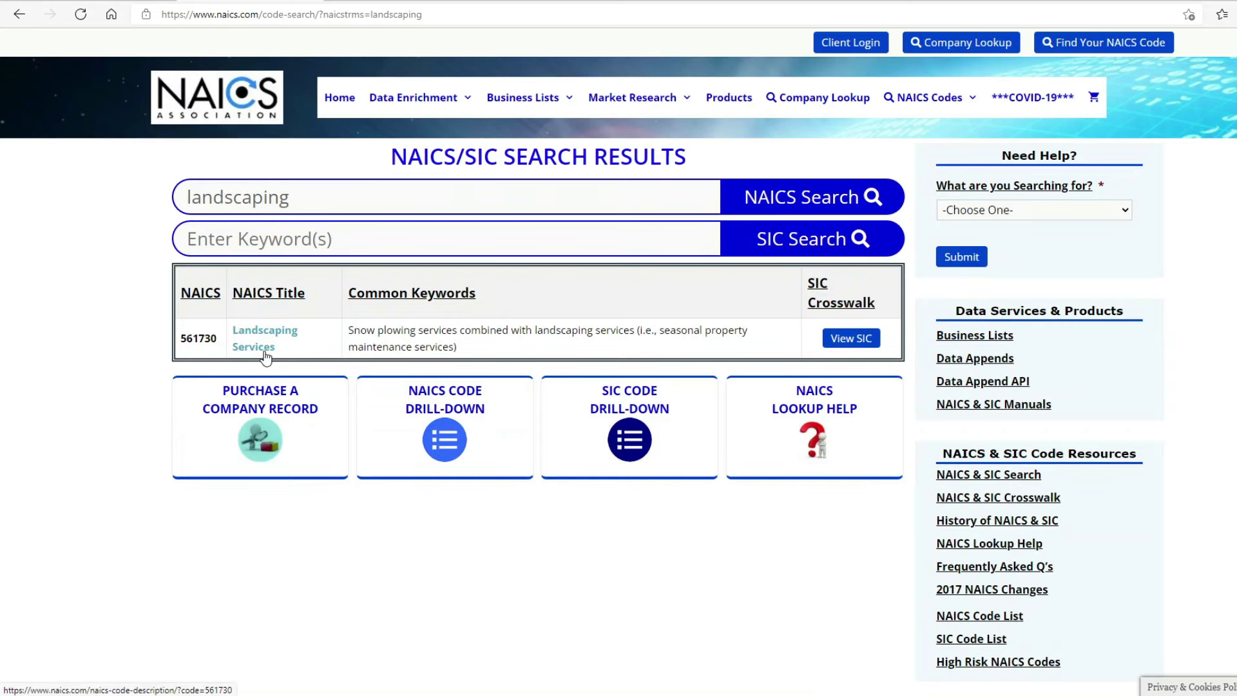
left_click(257, 334)
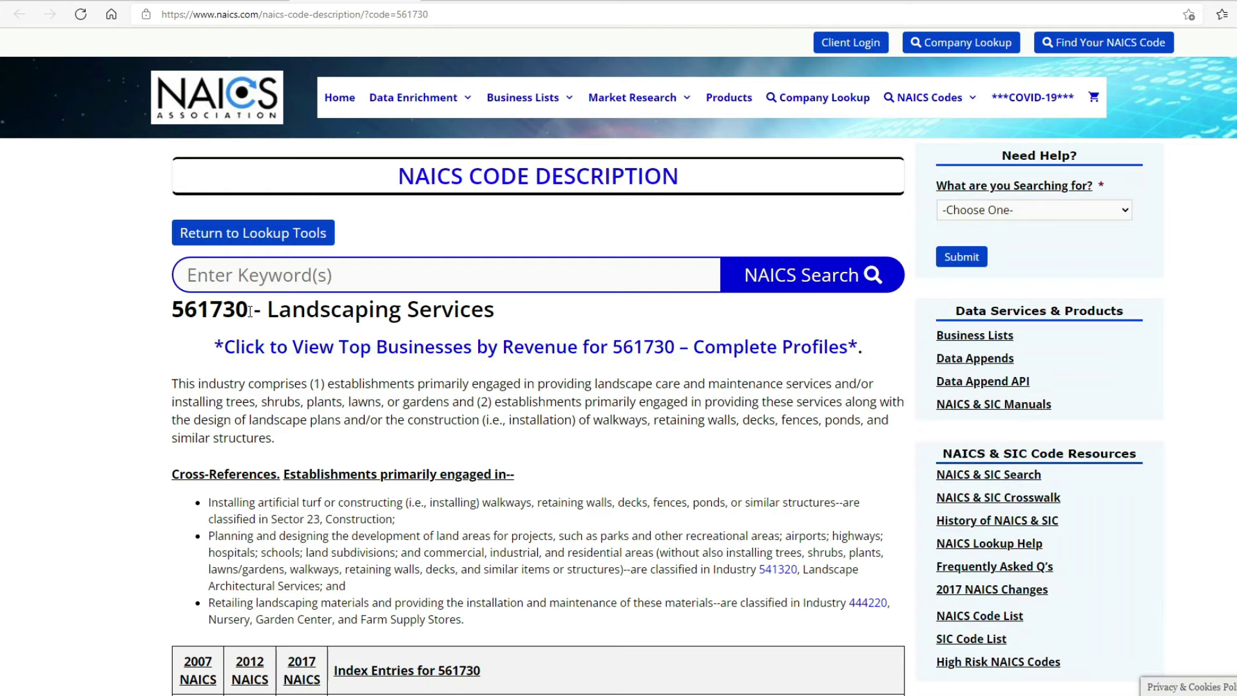
left_click_drag(250, 312, 172, 307)
right_click(178, 305)
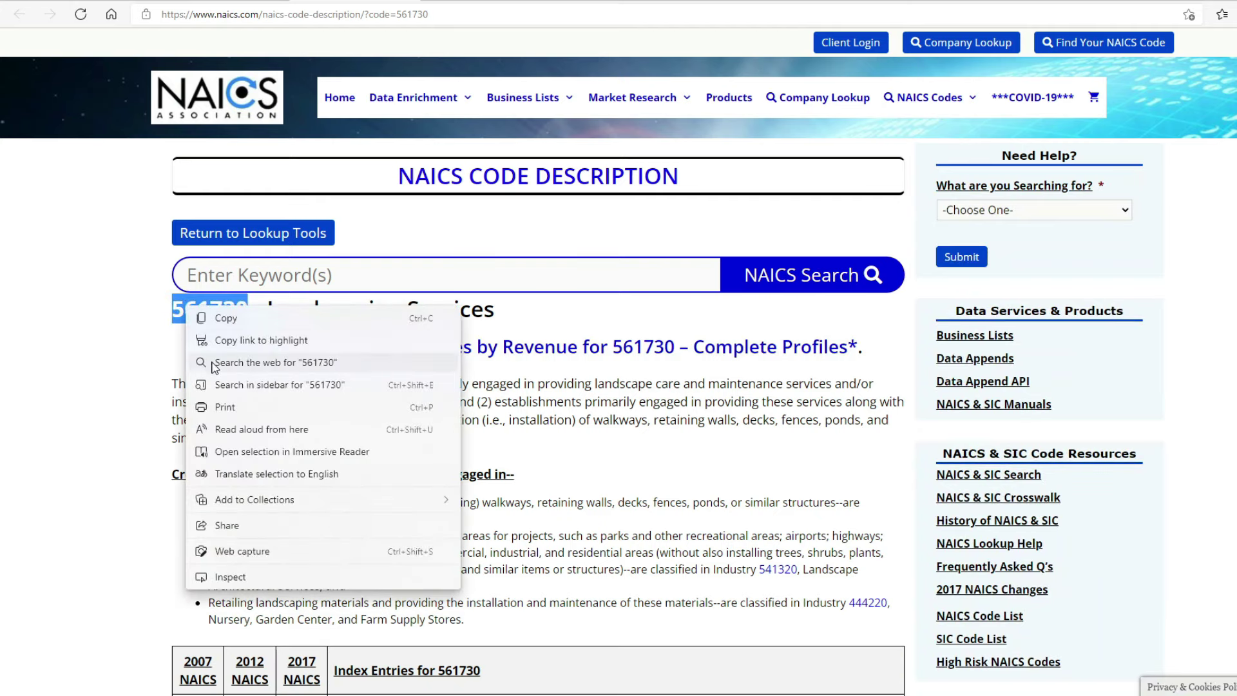
left_click(230, 320)
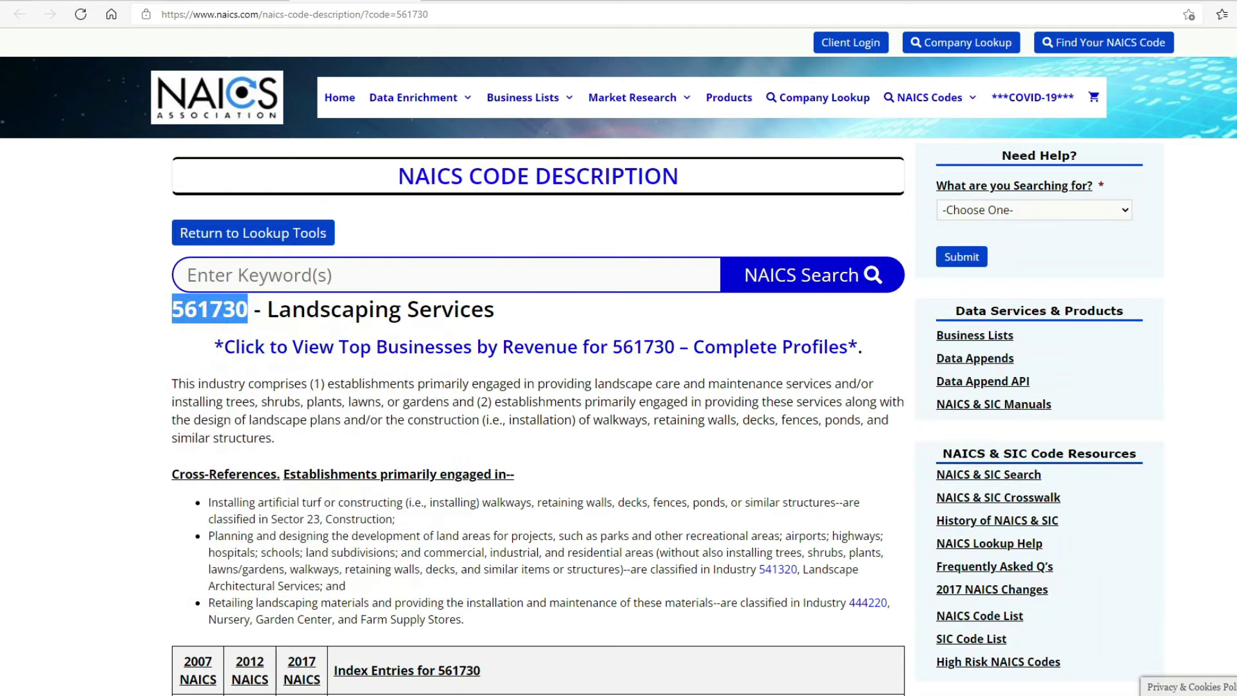
key("alt+Tab")
left_click(337, 674)
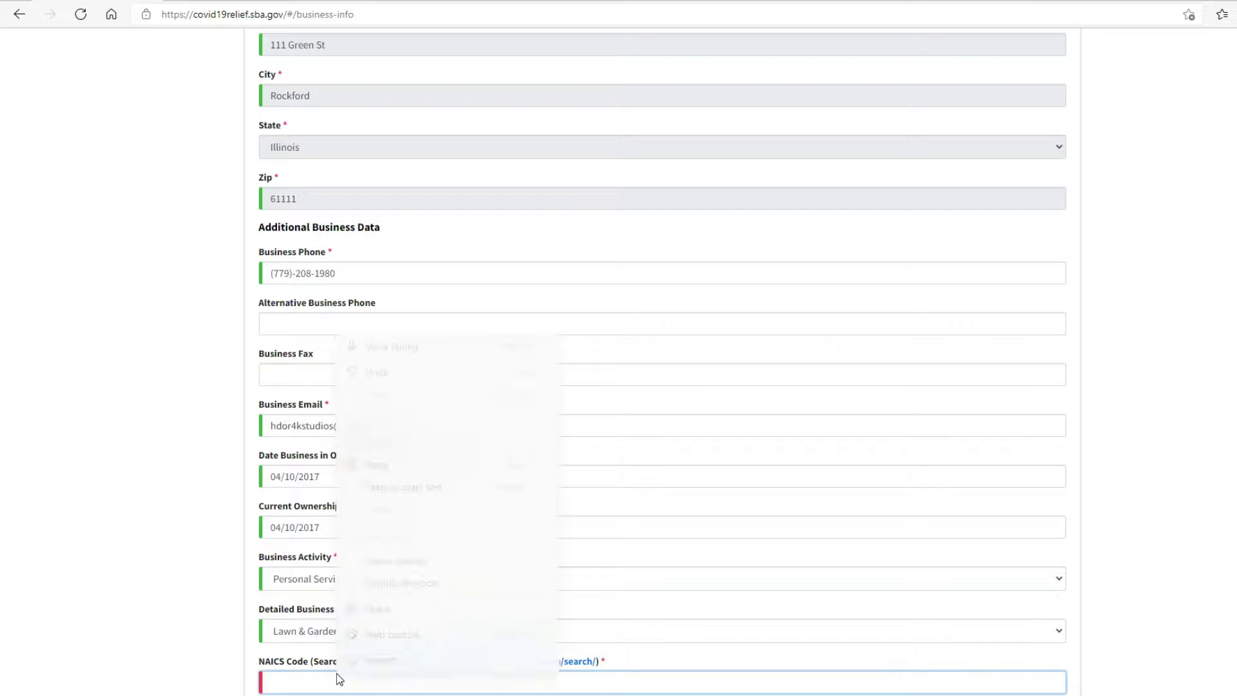
Step: Paste 561730 into NAICS Code, then clear the field again
left_click(380, 464)
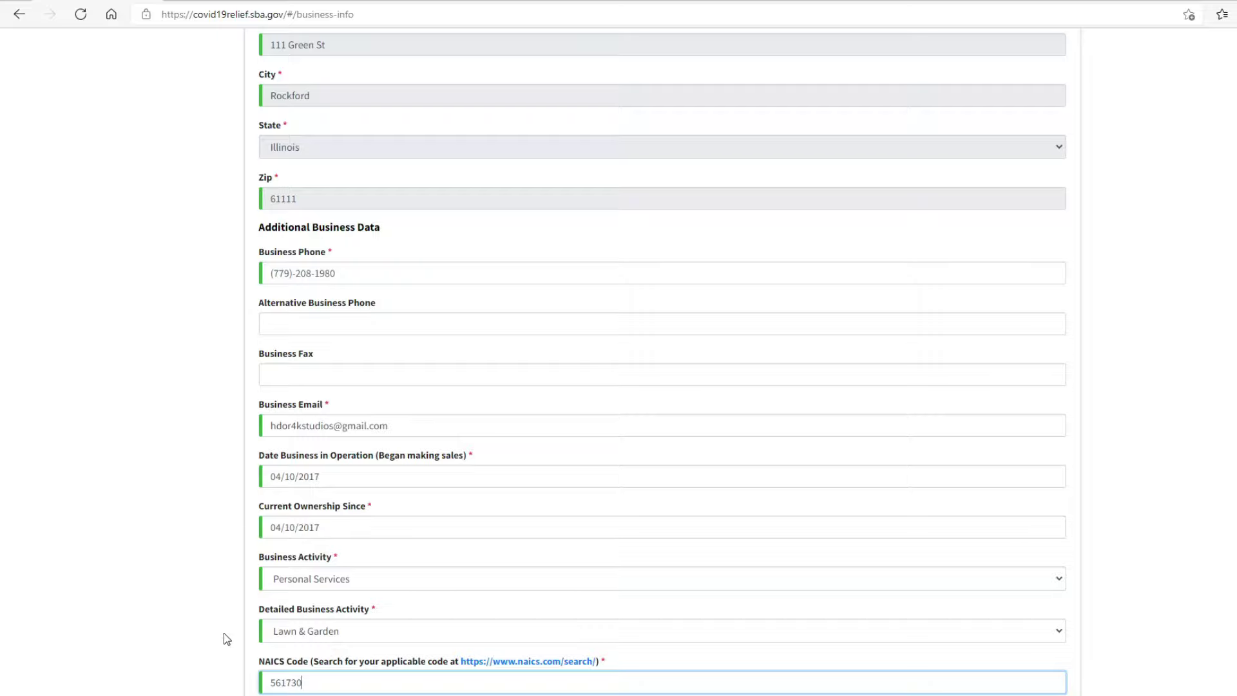
key("ctrl+a")
key("BackSpace")
Step: Keep Personal Services and set the detailed activity to Pet Washing & Grooming
left_click(313, 579)
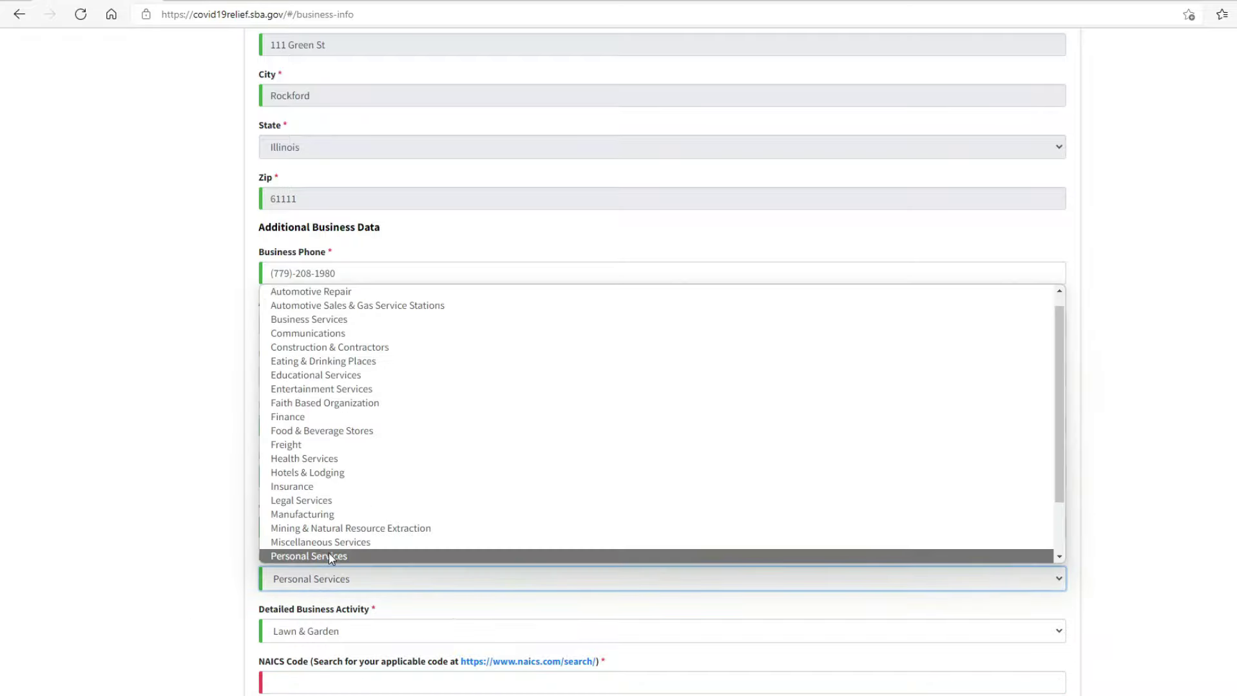
left_click(328, 553)
left_click(323, 641)
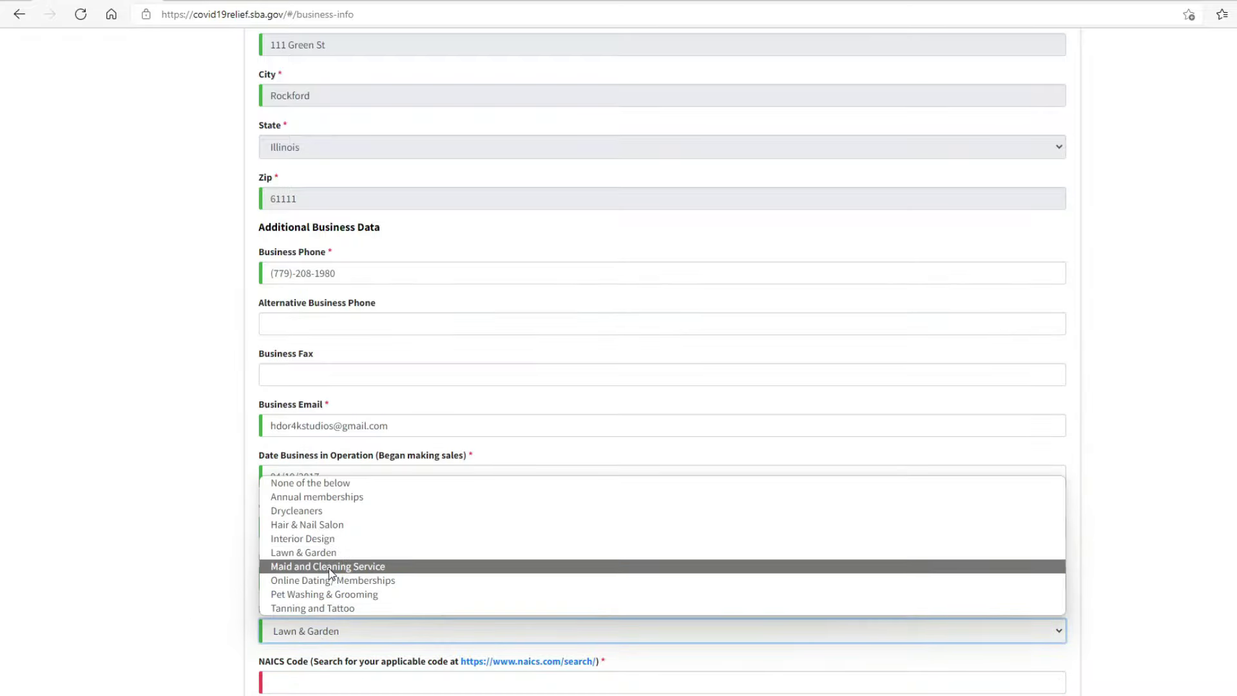
left_click(327, 594)
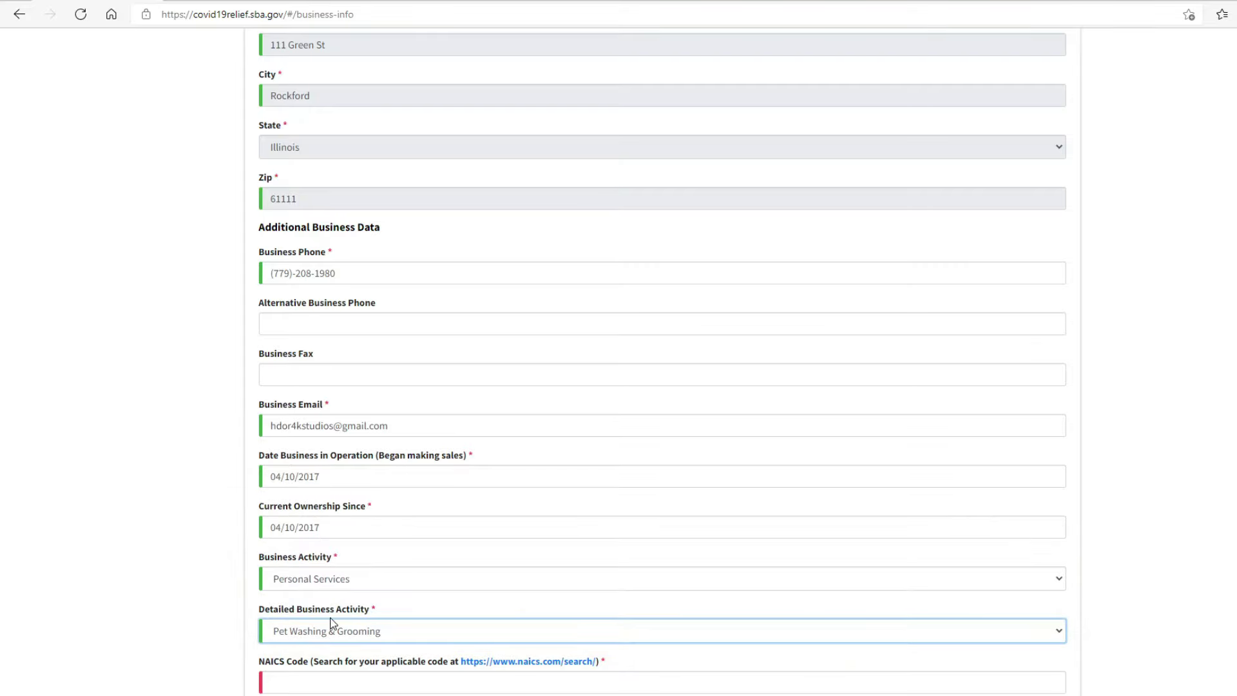
left_click(517, 663)
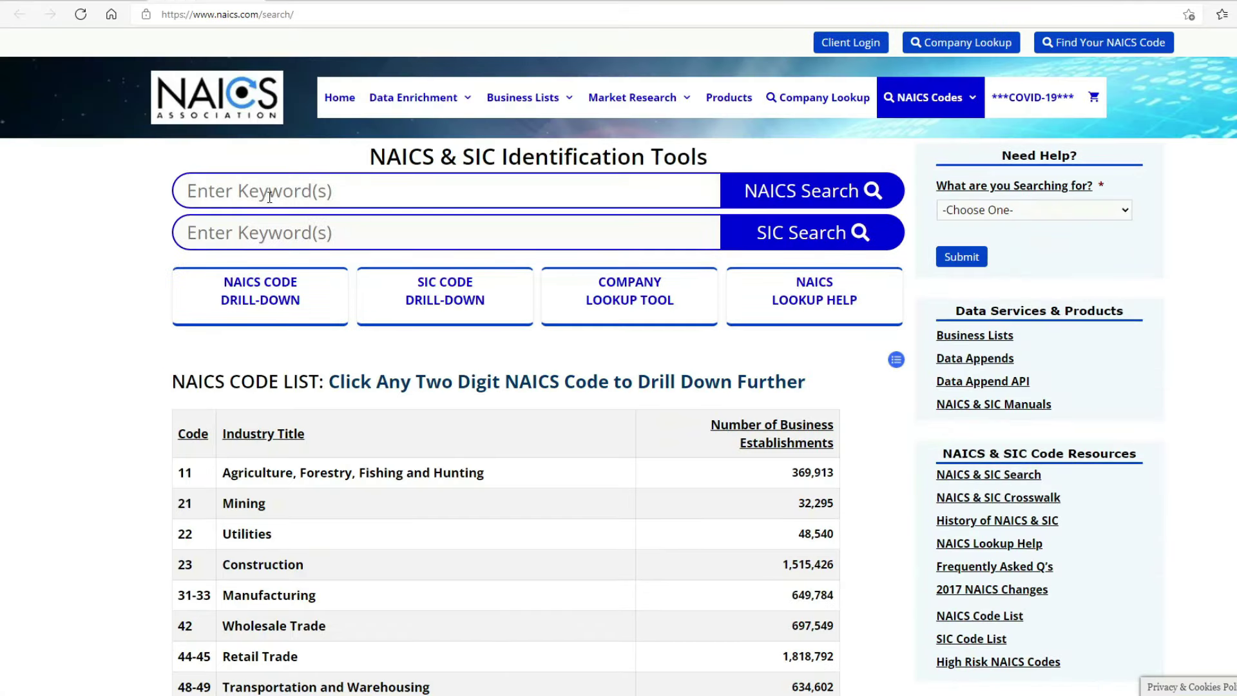
Step: Search naics.com for 'grooming' and copy code 812910, Pet Care (except Veterinary) Services
left_click(270, 197)
type("grooming")
key("Return")
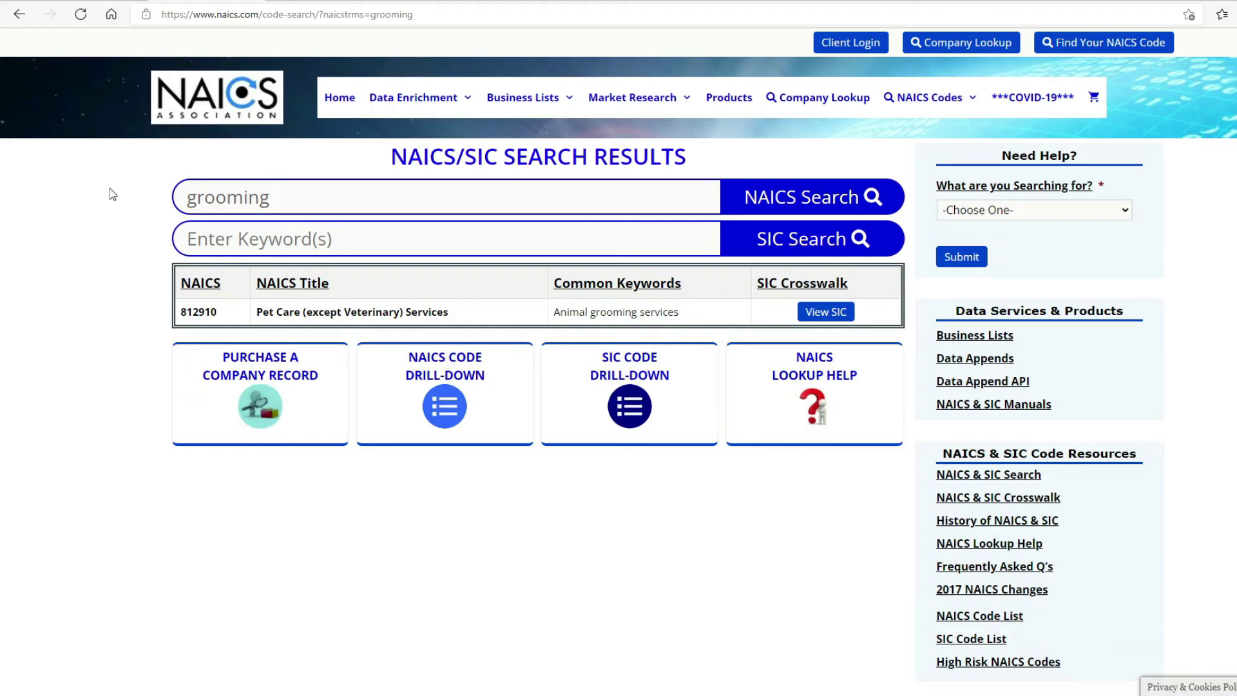
left_click(300, 313)
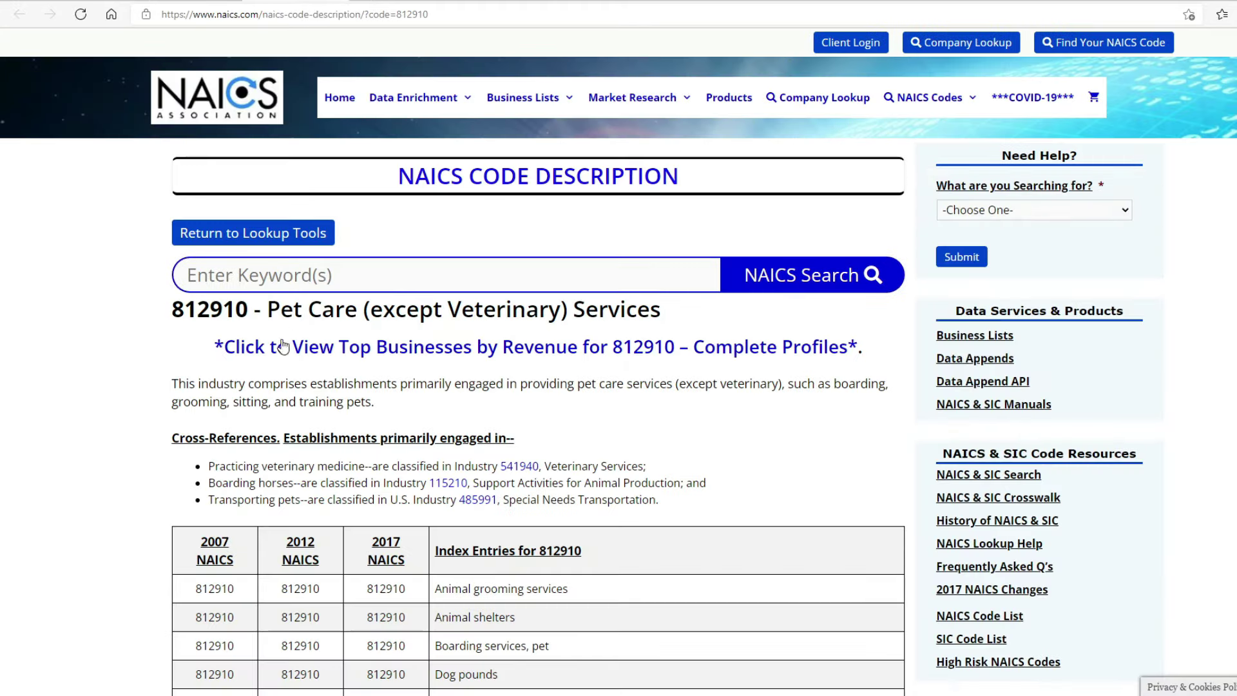
scroll(281, 374, "down", 2)
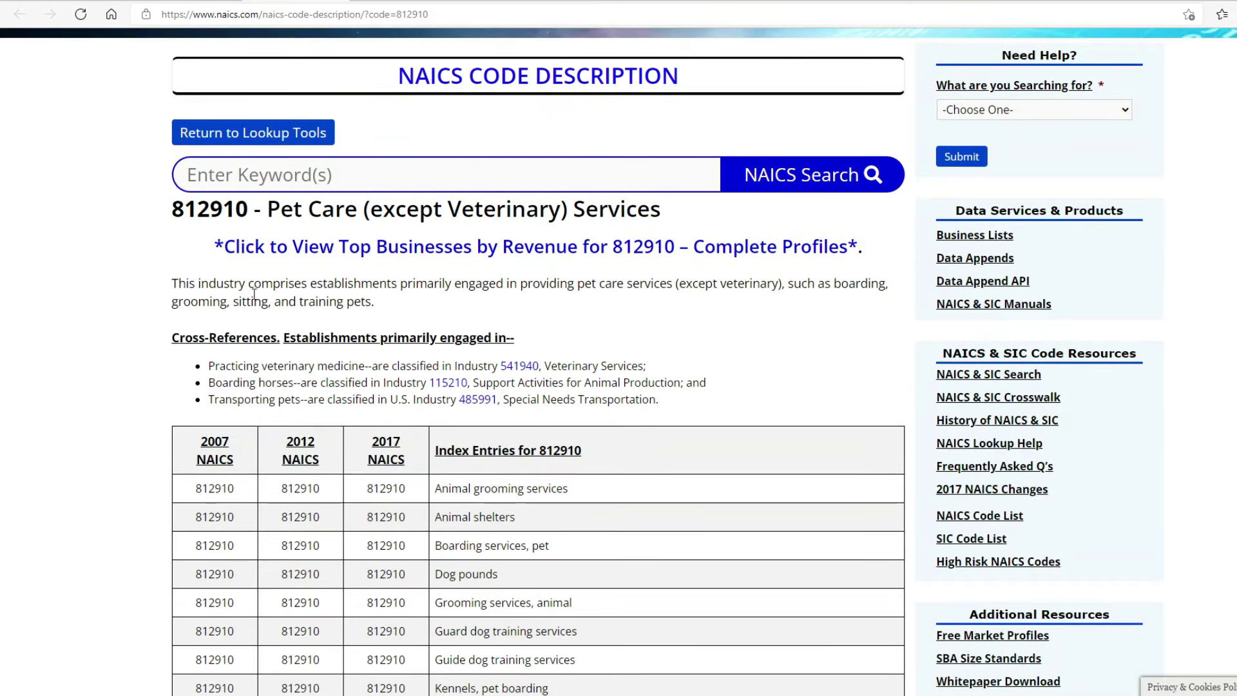
left_click_drag(248, 210, 153, 207)
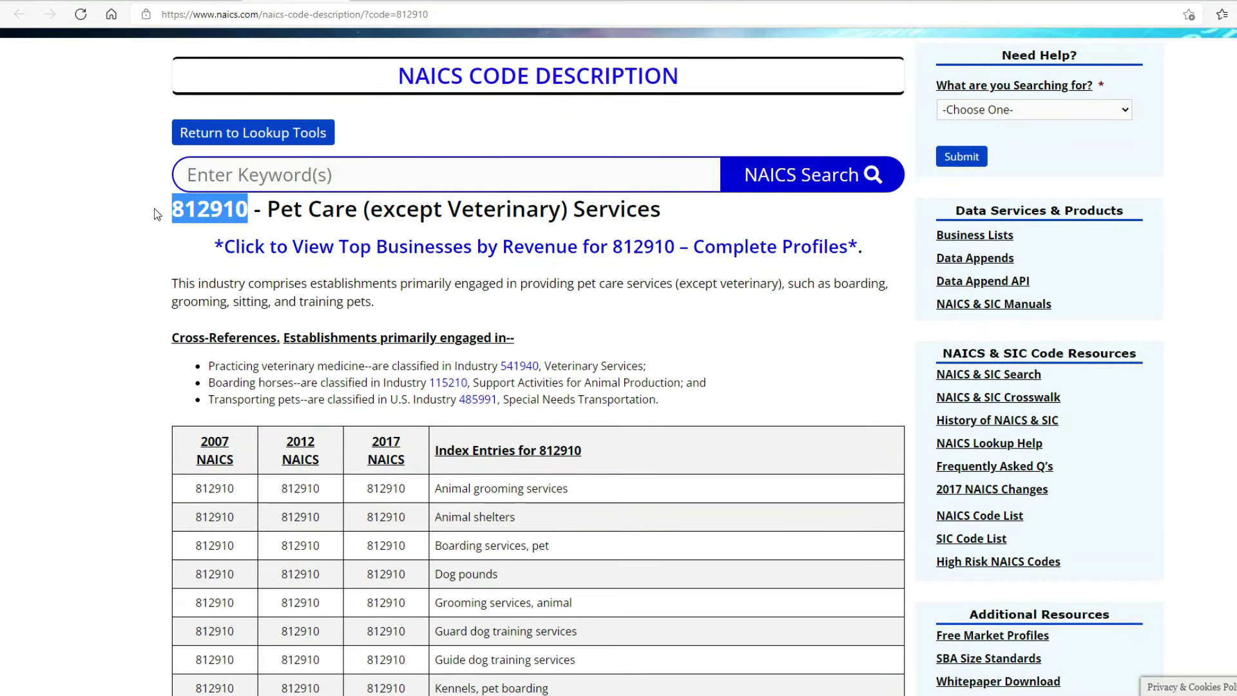
right_click(197, 210)
left_click(219, 225)
key("alt+Tab")
Step: Paste 812910 into NAICS Code, then delete it again
left_click(332, 673)
right_click(332, 672)
left_click(352, 462)
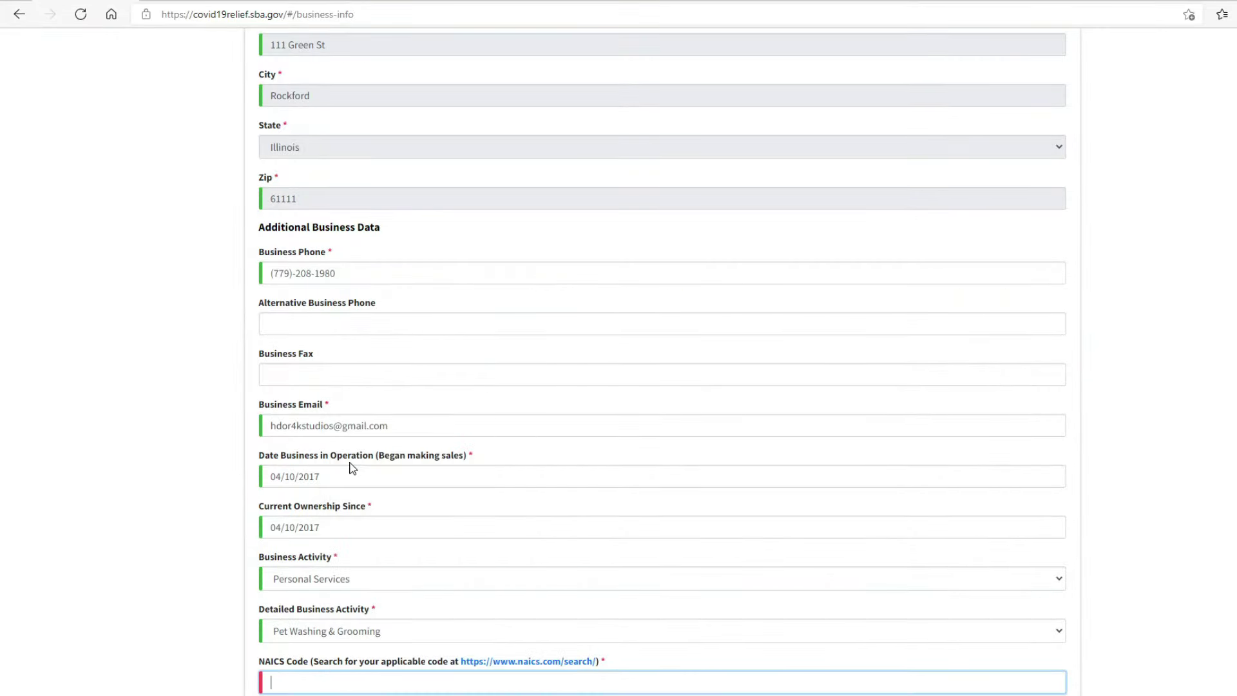
left_click(144, 527)
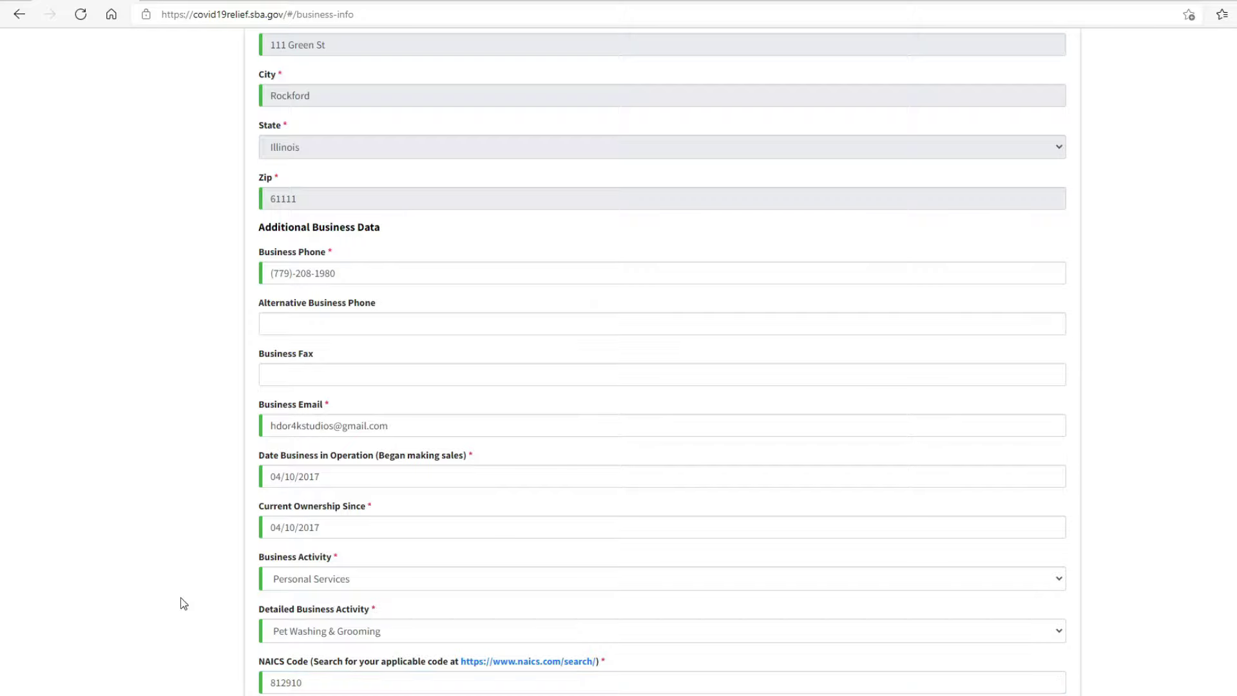
double_click(330, 689)
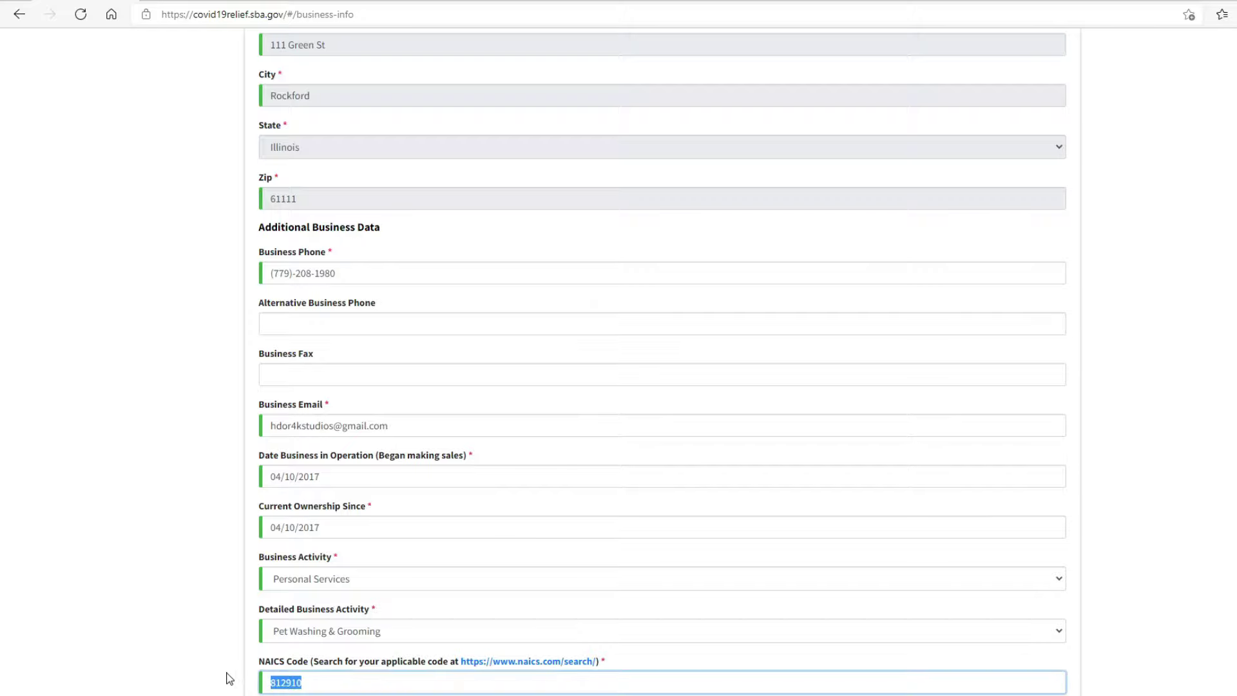
key("BackSpace")
Step: Set the business activity to Transportation with Limosine & Transportation as detailed activity
left_click(388, 632)
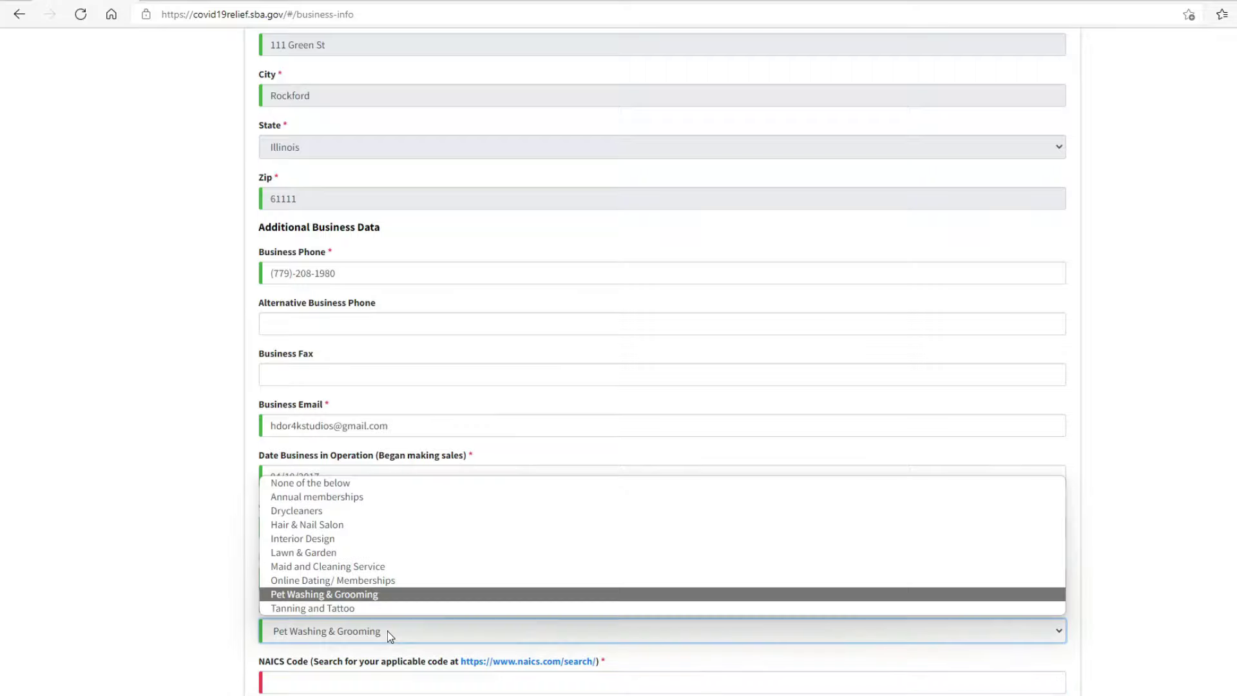
left_click(372, 483)
left_click(346, 575)
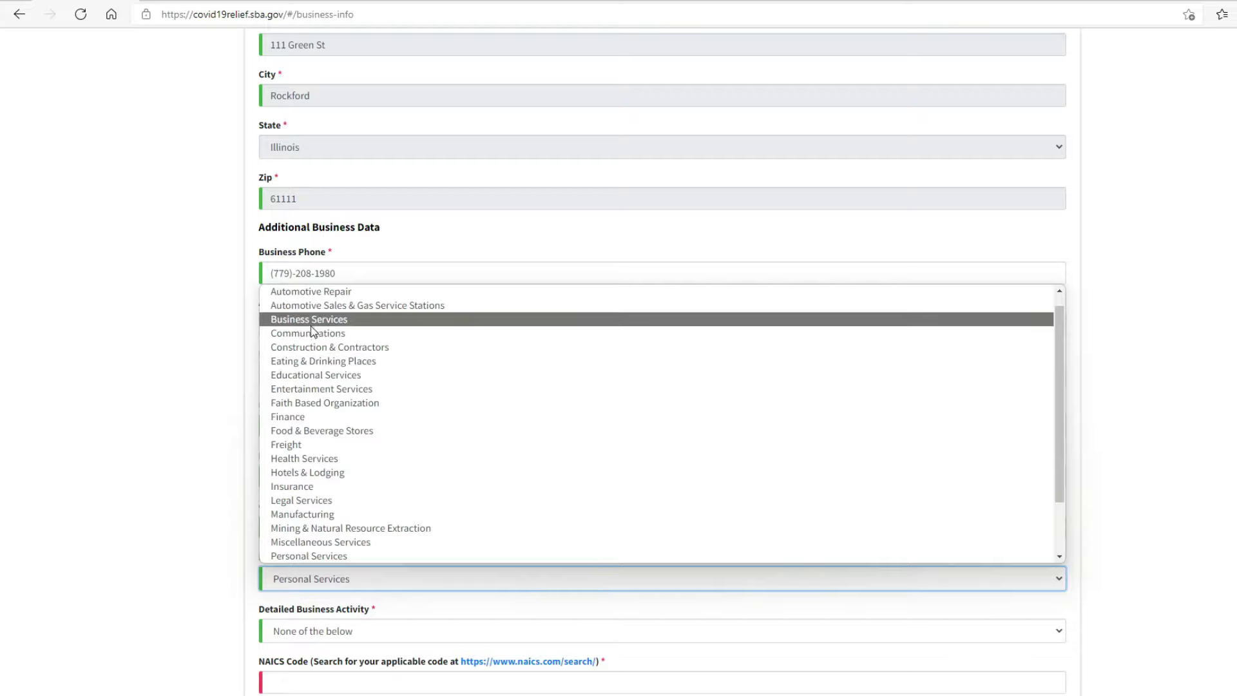
scroll(316, 417, "down", 2)
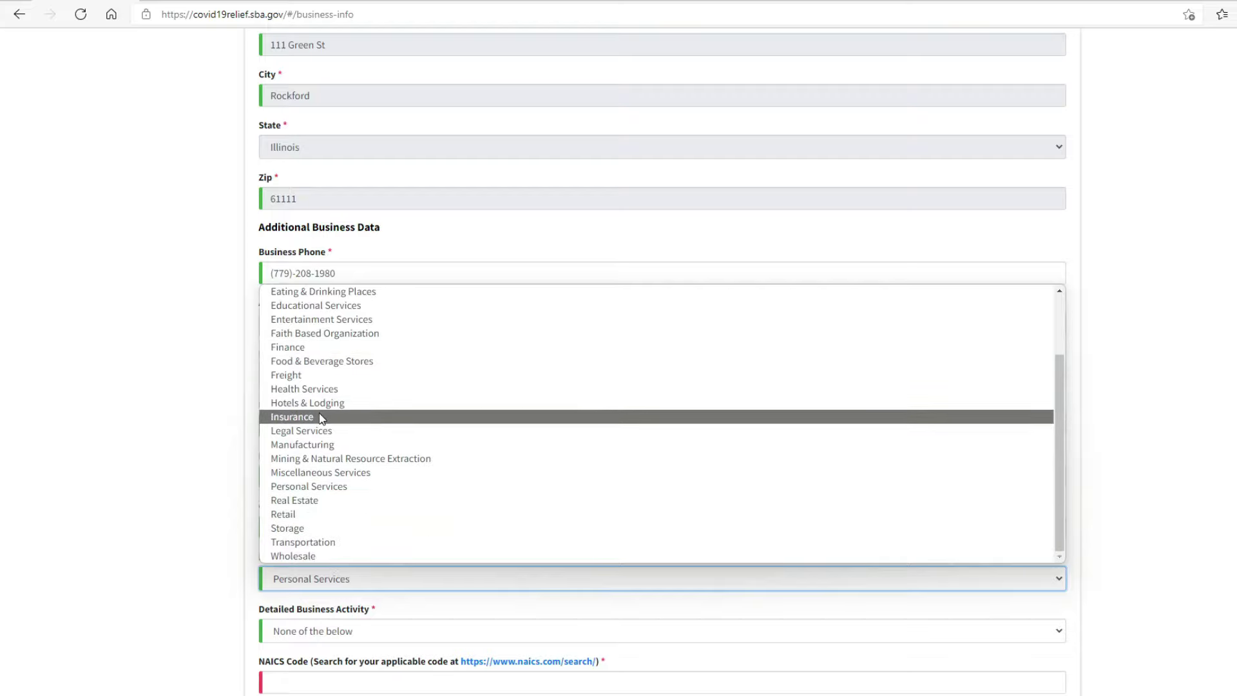
left_click(310, 542)
left_click(310, 631)
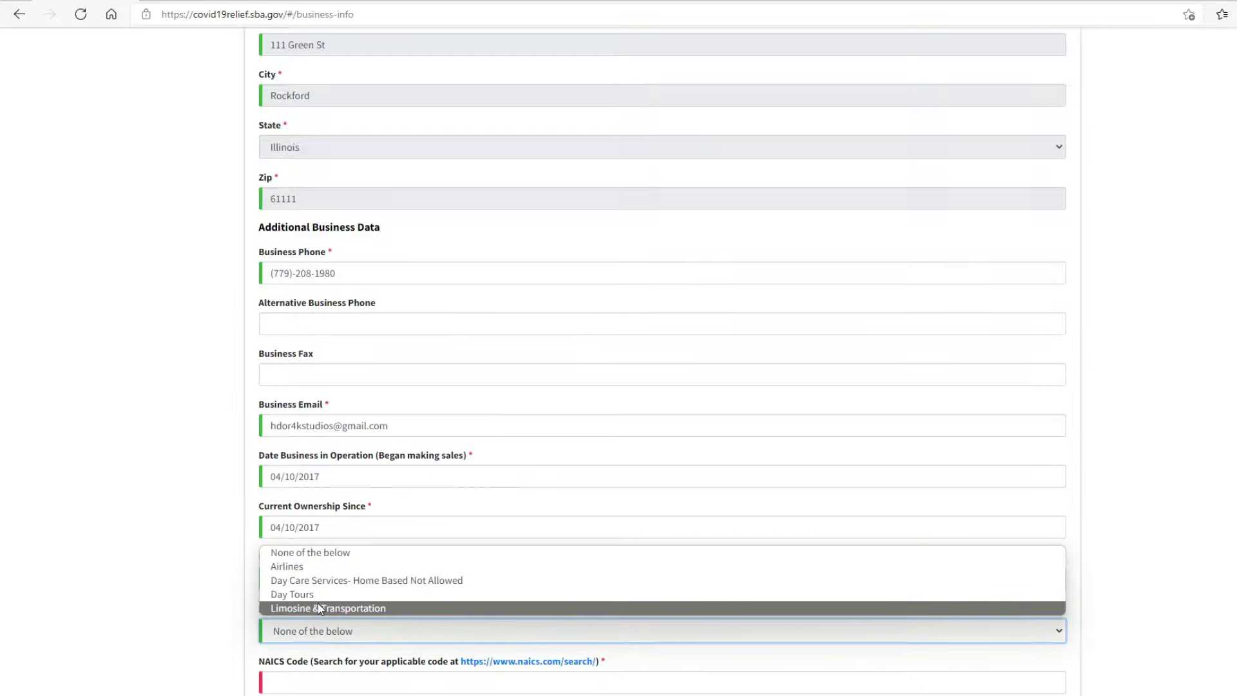
left_click(318, 609)
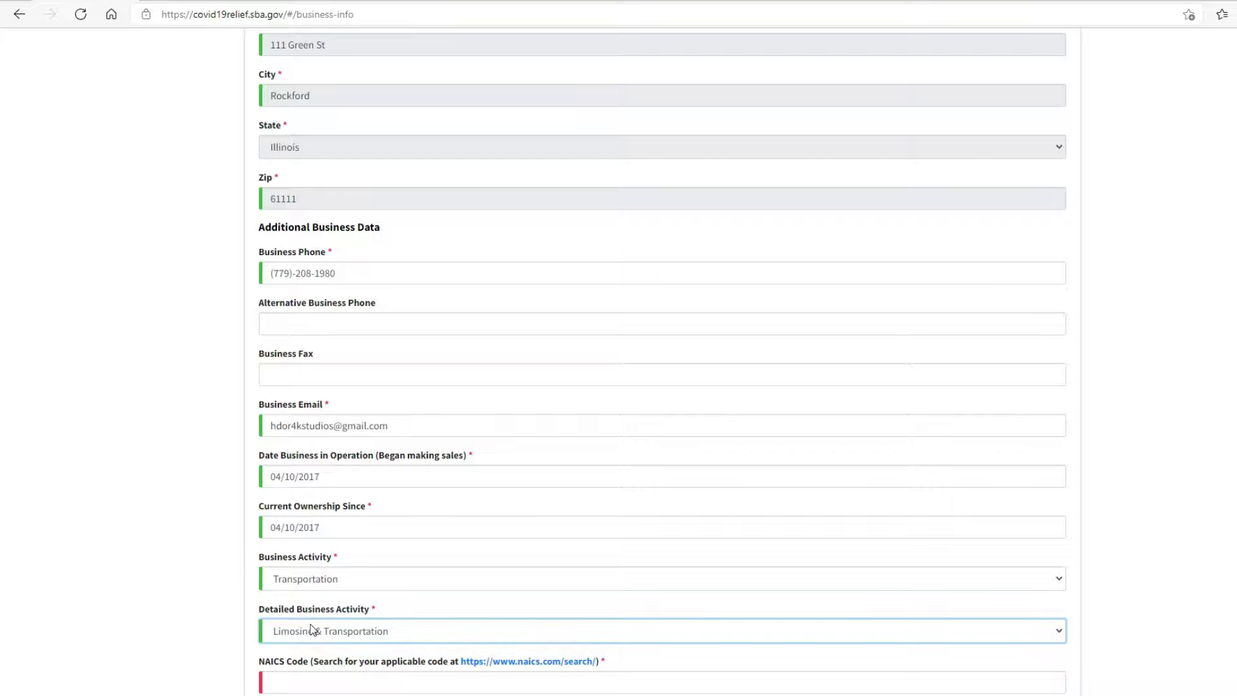
left_click(320, 676)
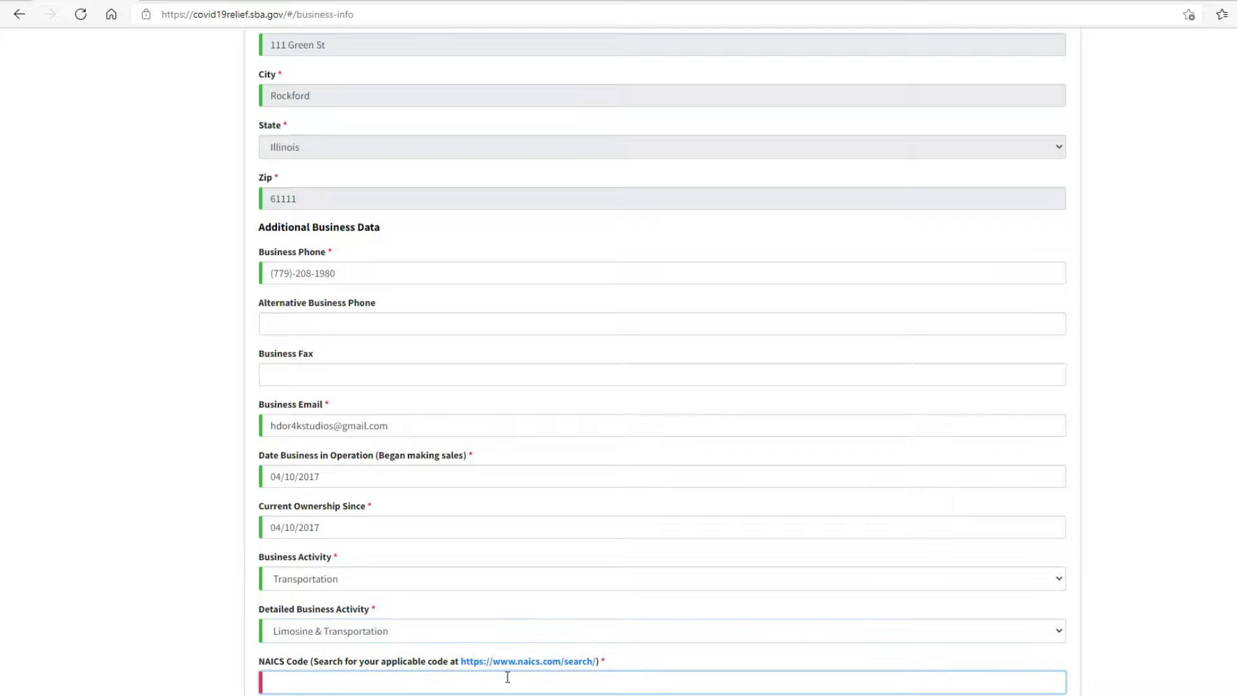
left_click(533, 662)
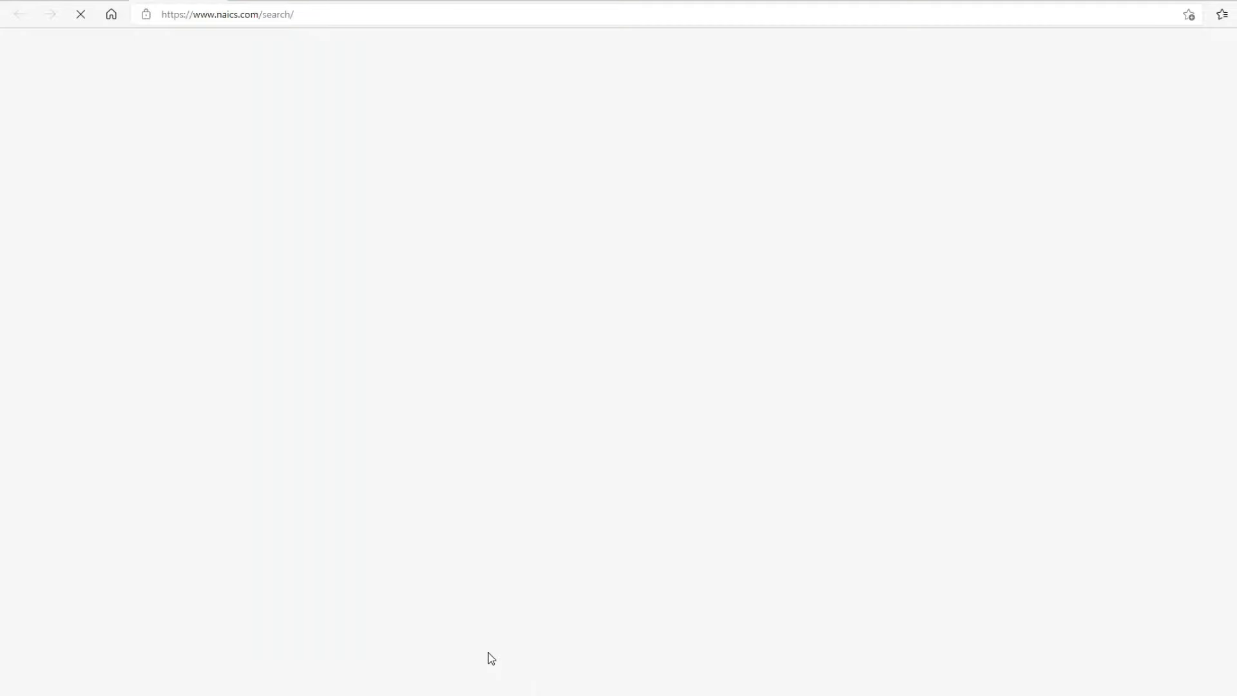
Step: Search naics.com for 'limo' and copy the Limousine Service code 485320
left_click(284, 193)
type("lim")
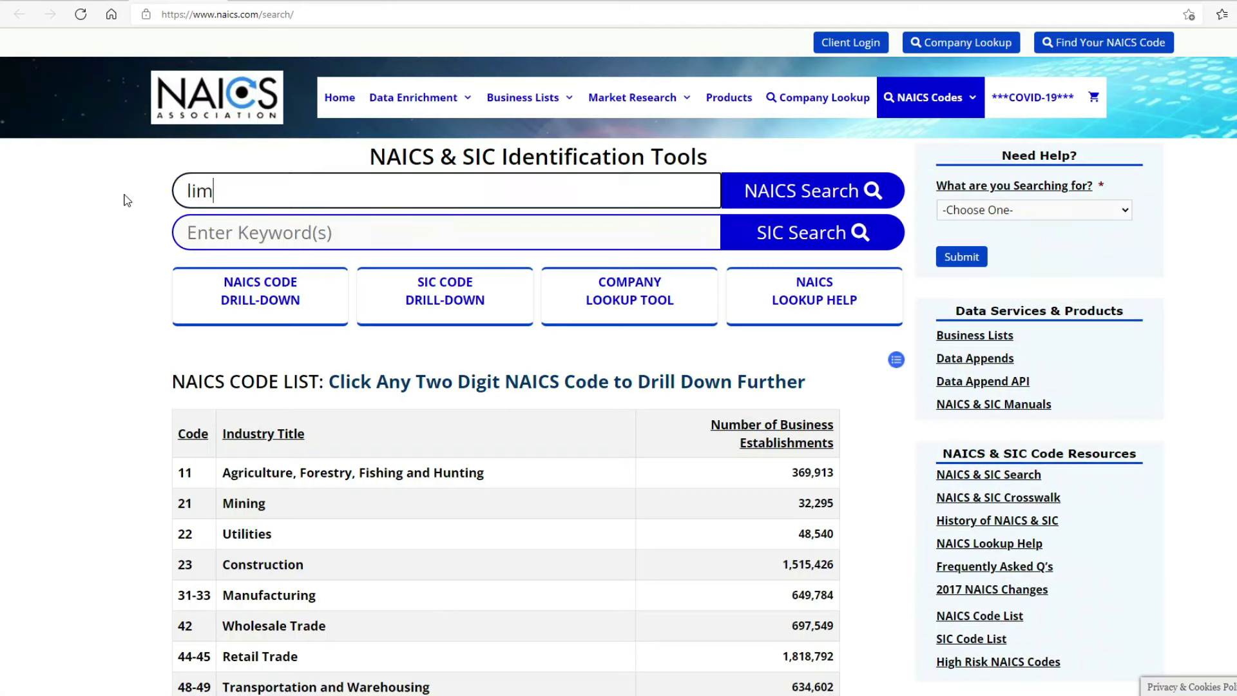
type("o")
key("Return")
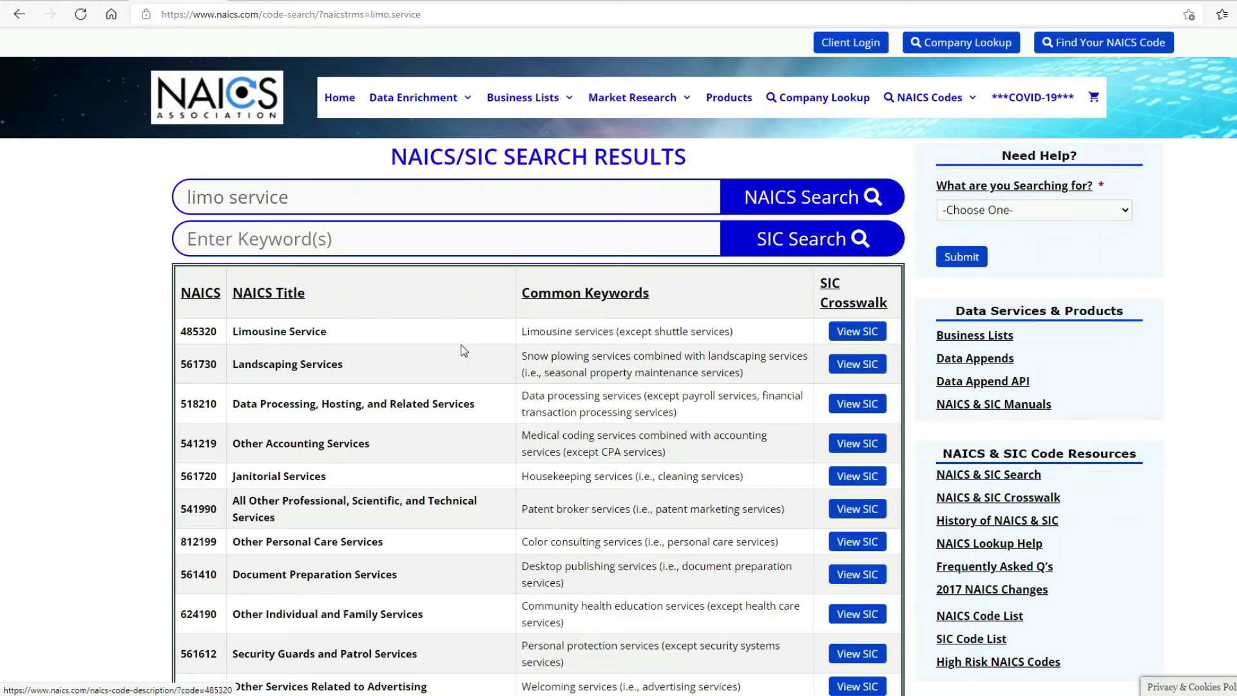
left_click(301, 333)
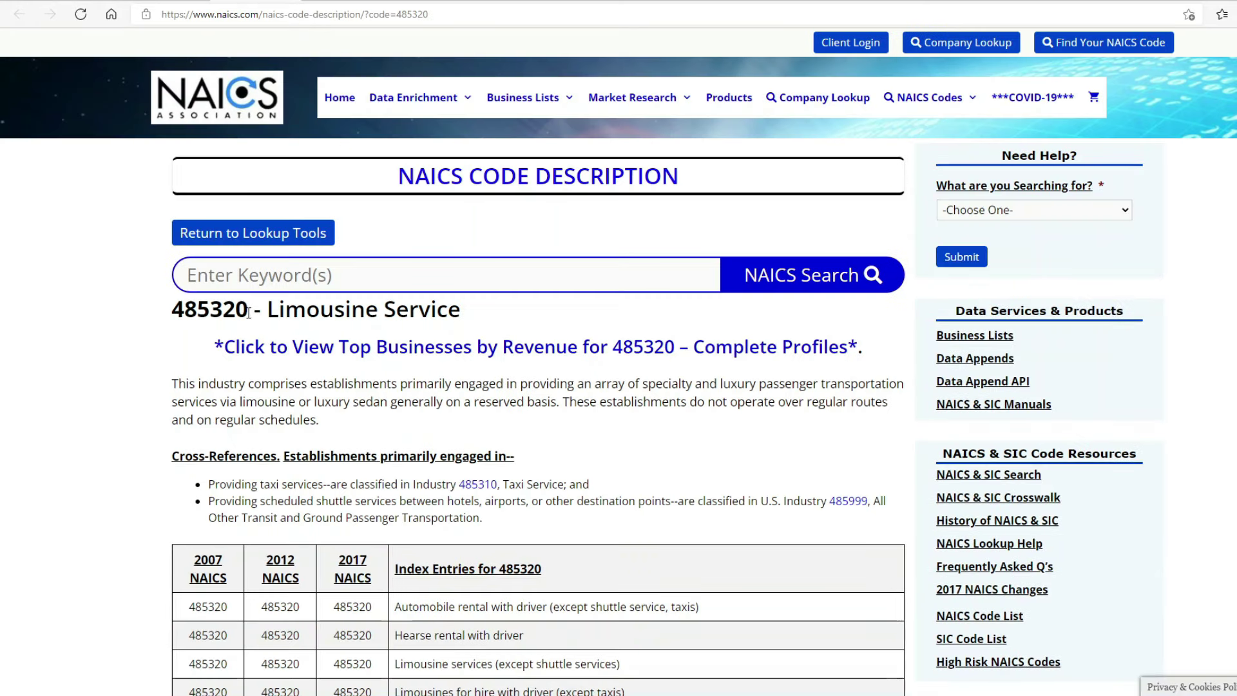
left_click_drag(247, 310, 170, 310)
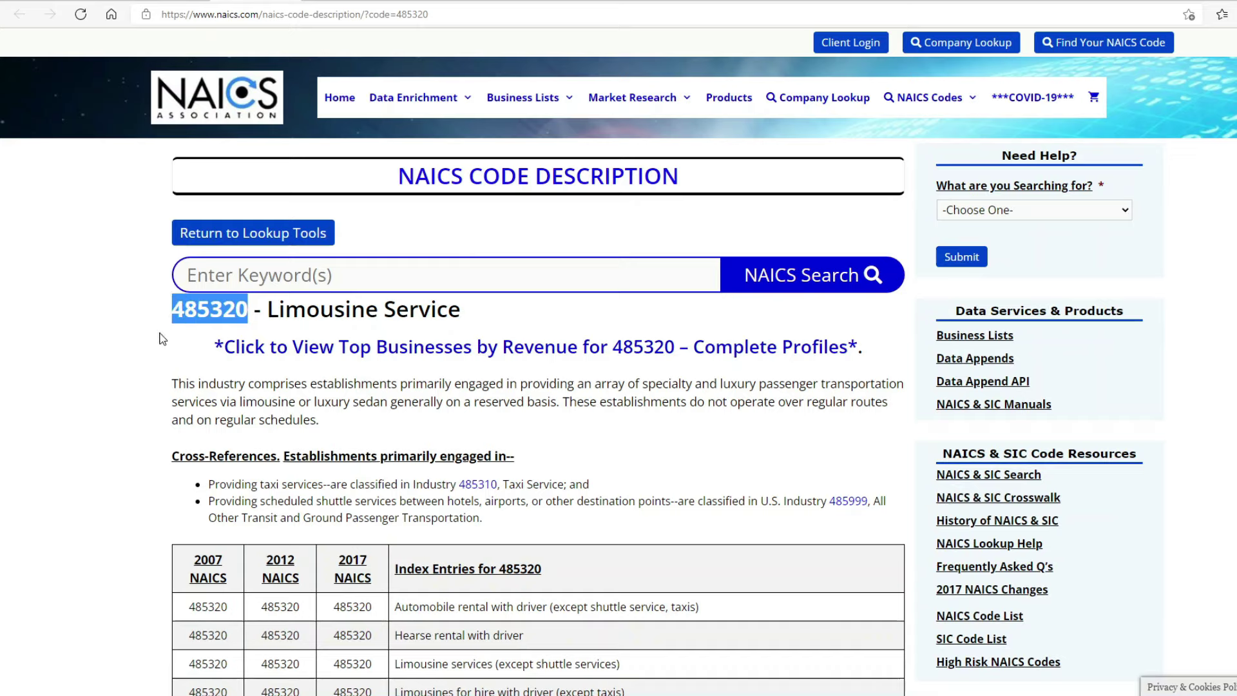
right_click(189, 304)
left_click(229, 316)
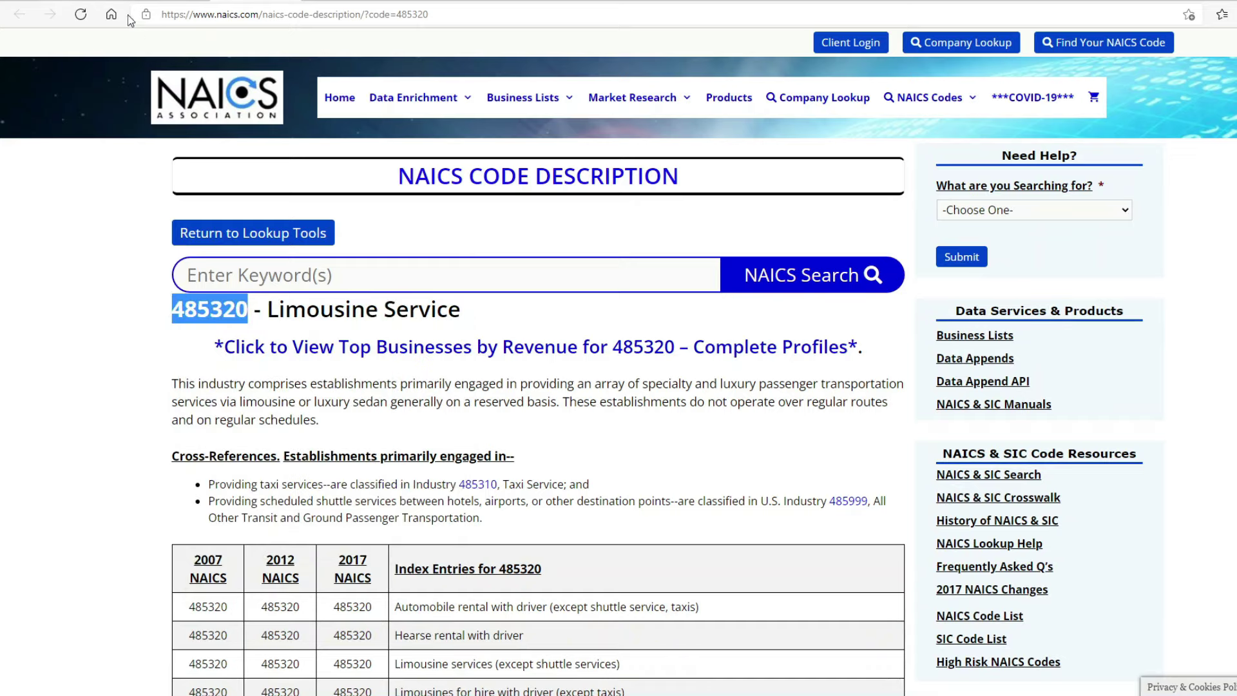
Step: Paste 485320 into the SBA form's NAICS Code field
key("ctrl+Tab")
left_click(333, 688)
right_click(335, 686)
left_click(361, 482)
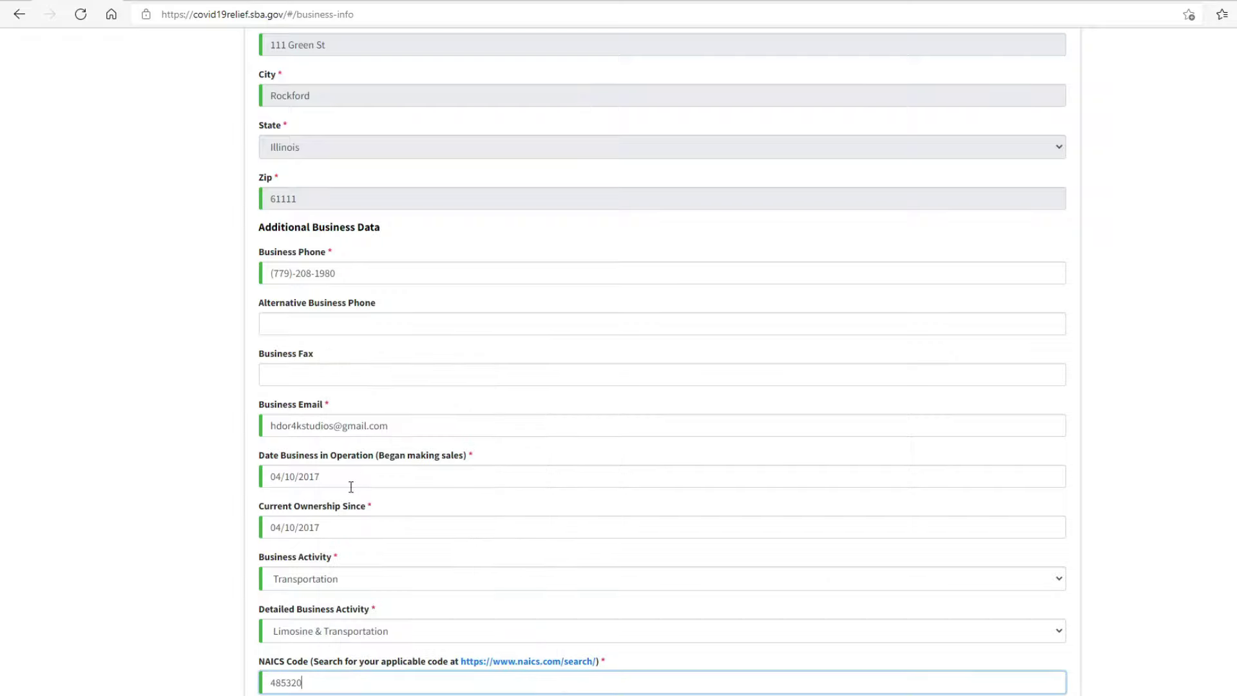
Step: Set the business activity to Automotive Repair with Car Wash as the detailed activity
left_click(198, 616)
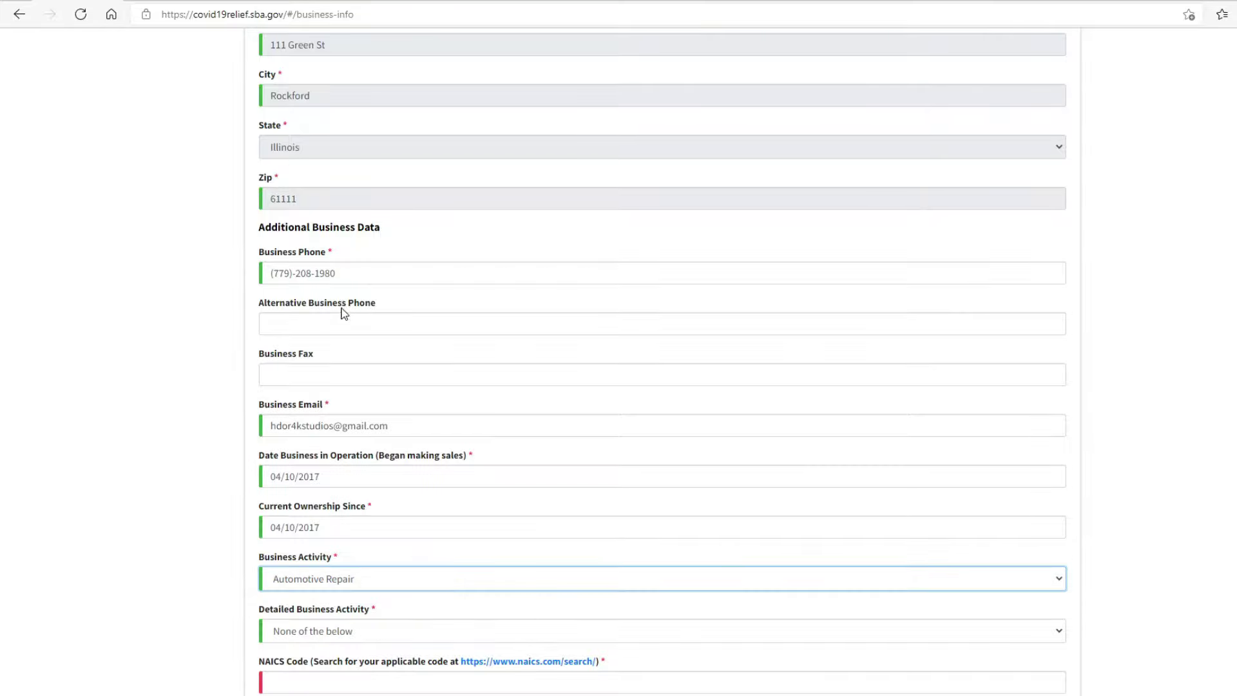
left_click(346, 631)
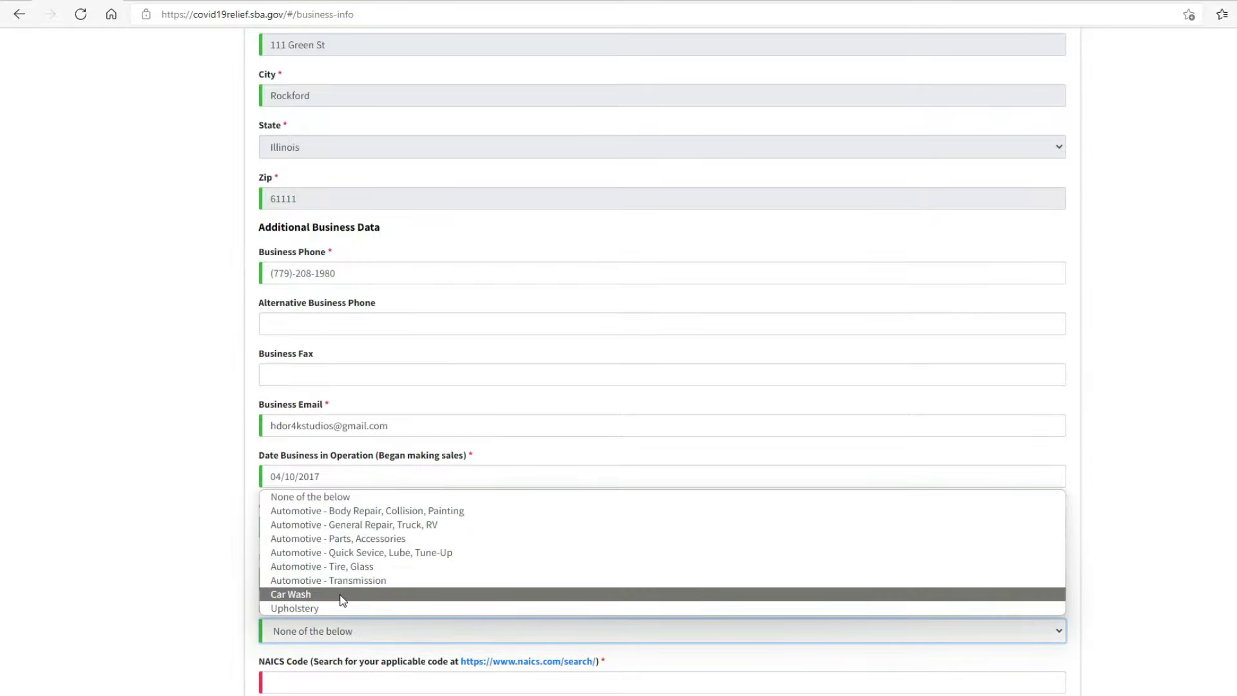
left_click(341, 600)
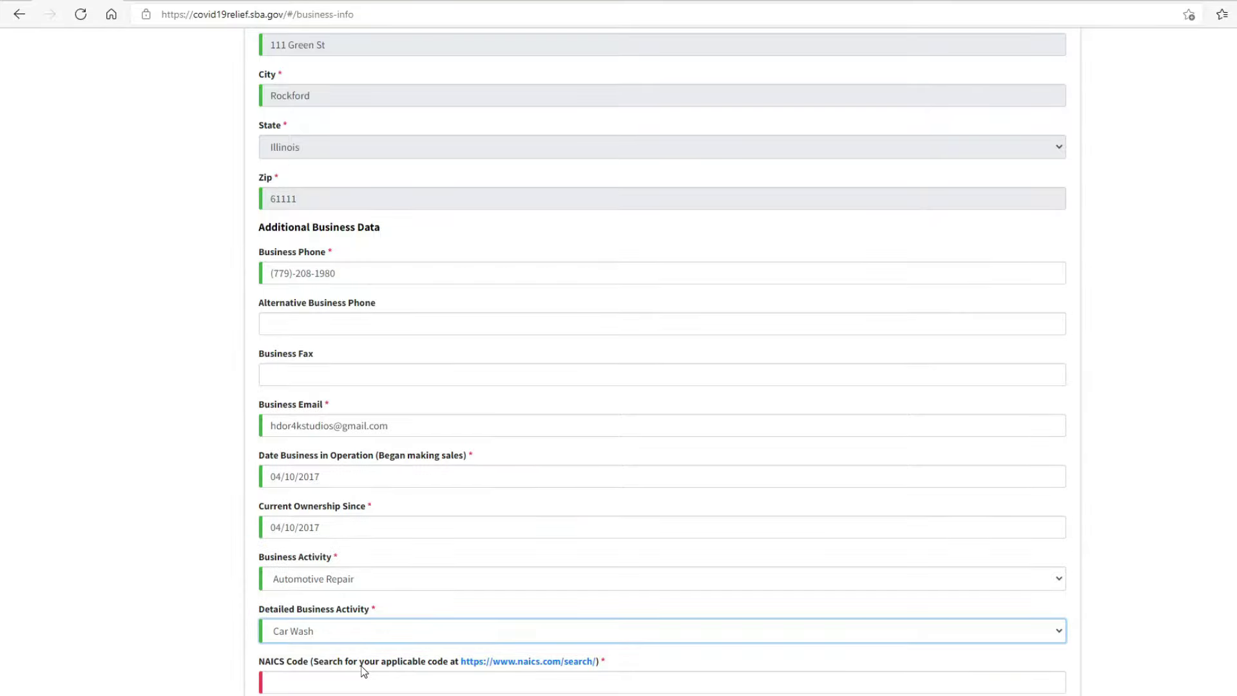
left_click(506, 663)
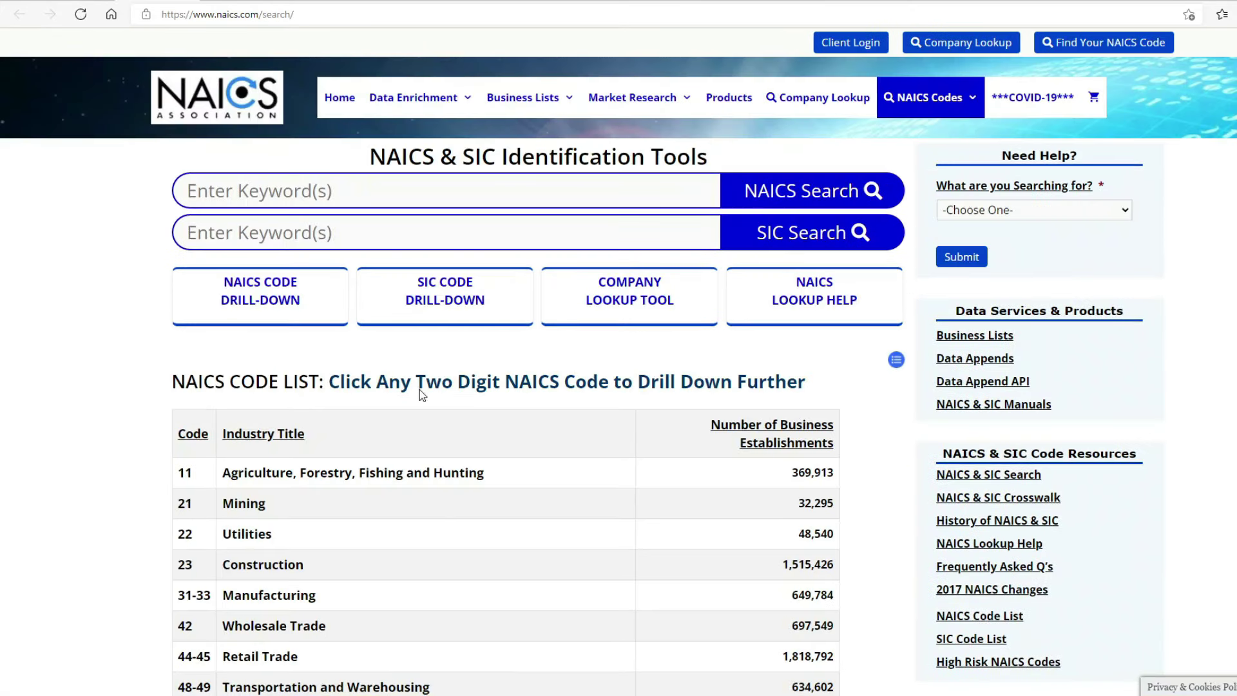
Step: Search naics.com for car wash and copy the Car Washes code 811192
left_click(247, 195)
type("carw")
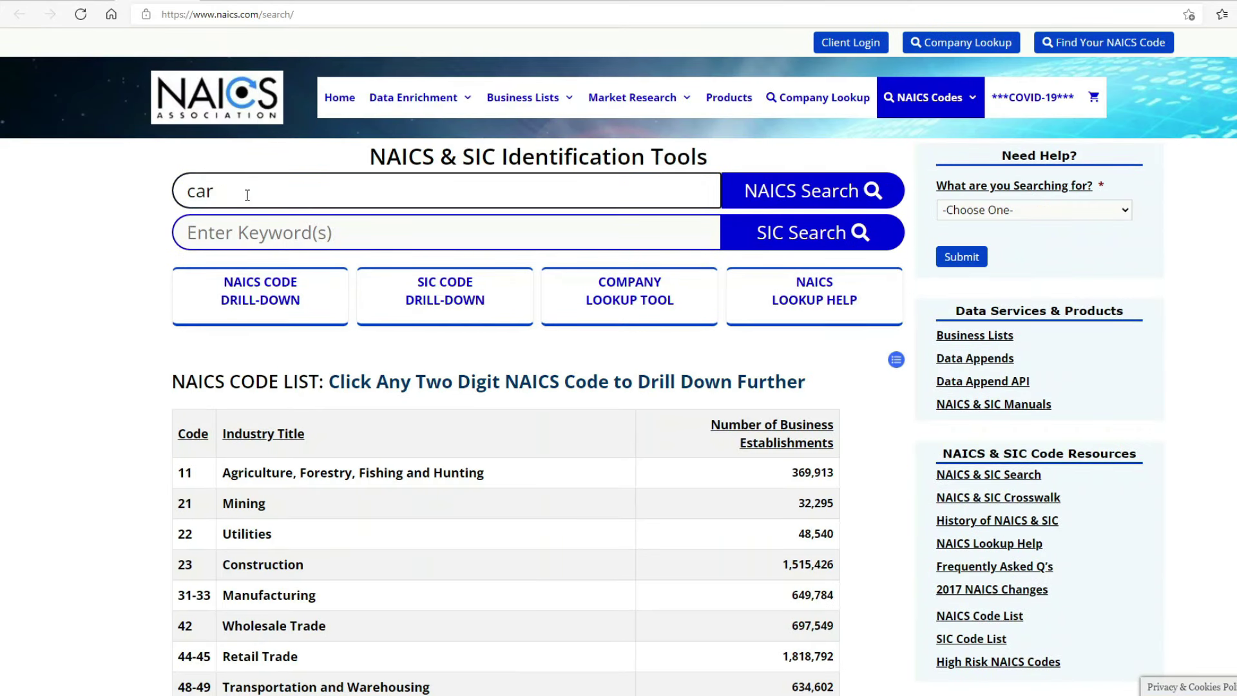
type(" wash")
key("Return")
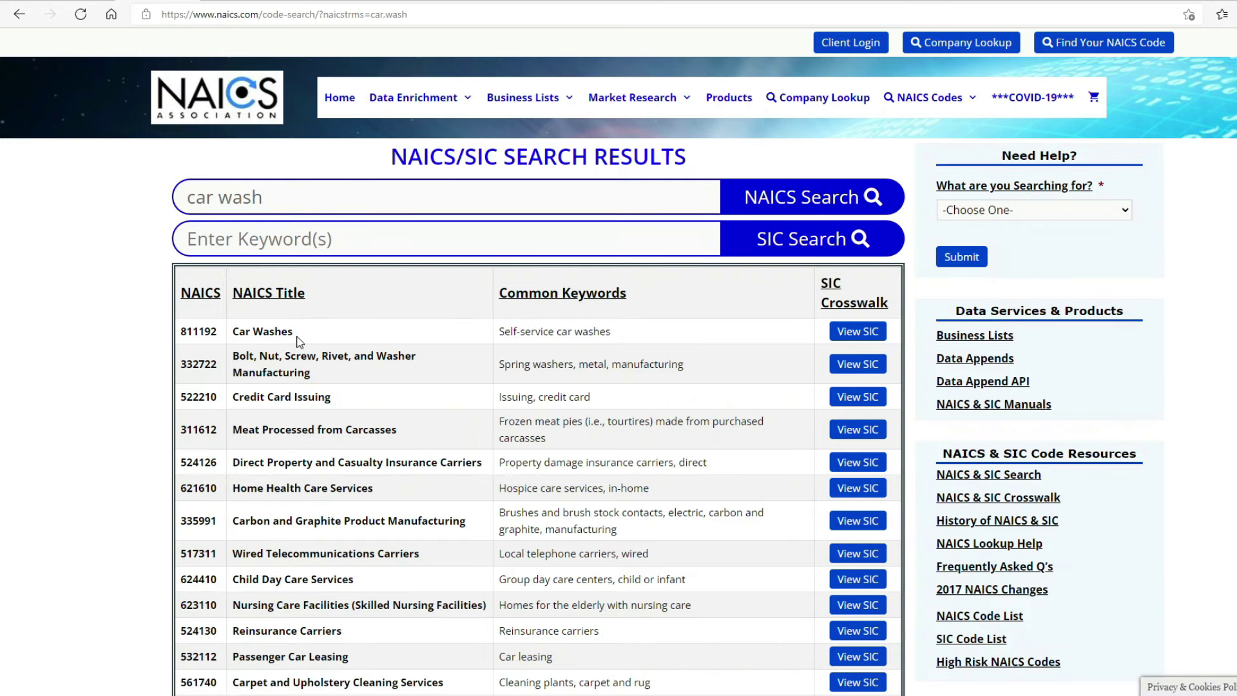
left_click(270, 331)
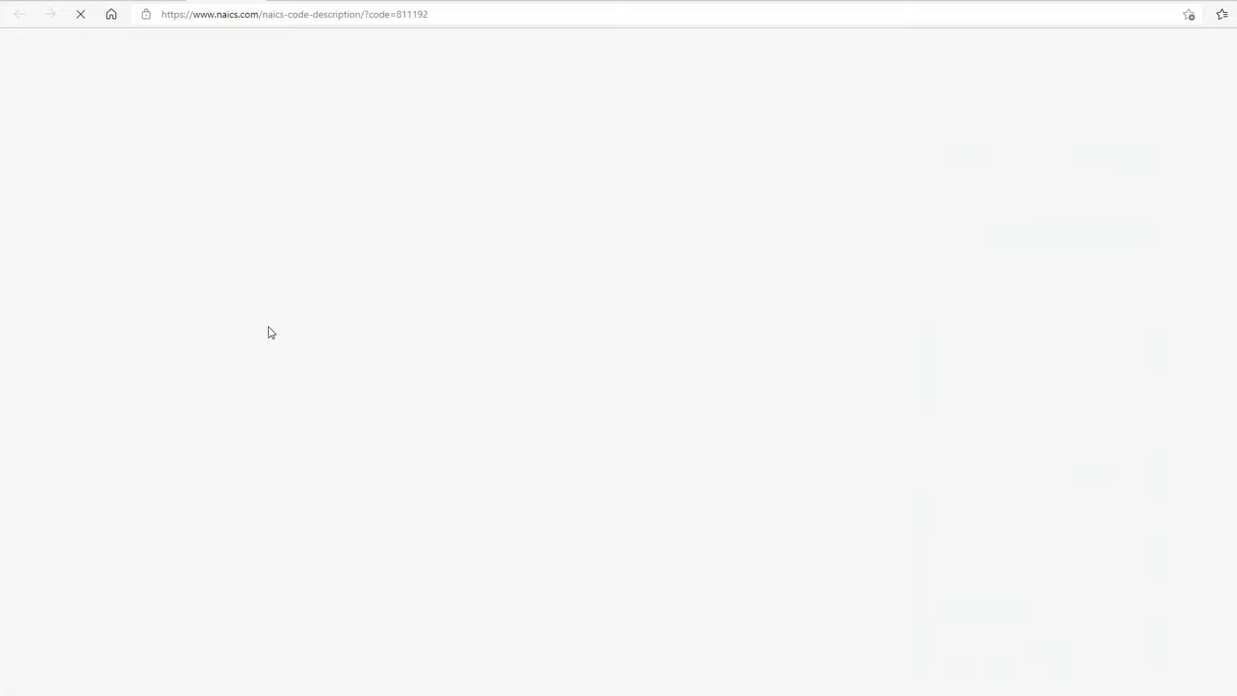
scroll(313, 462, "down", 5)
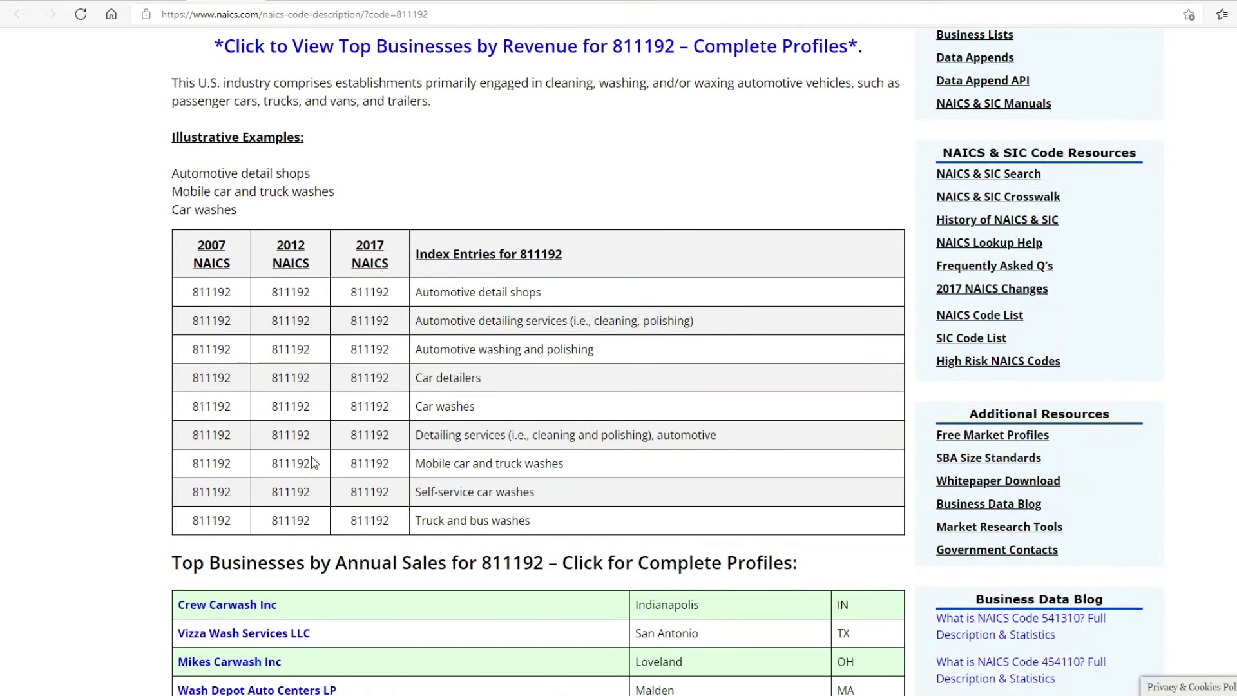
scroll(313, 462, "up", 3)
left_click_drag(173, 209, 238, 213)
right_click(236, 212)
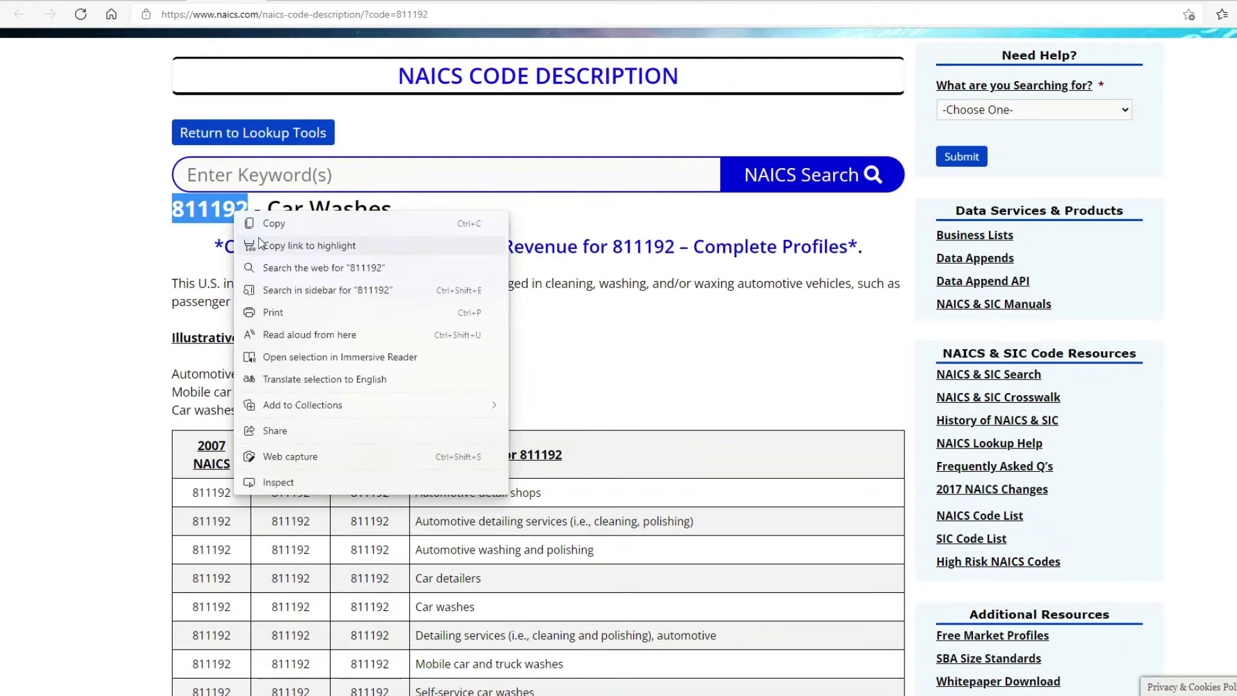
left_click(273, 225)
left_click(87, 6)
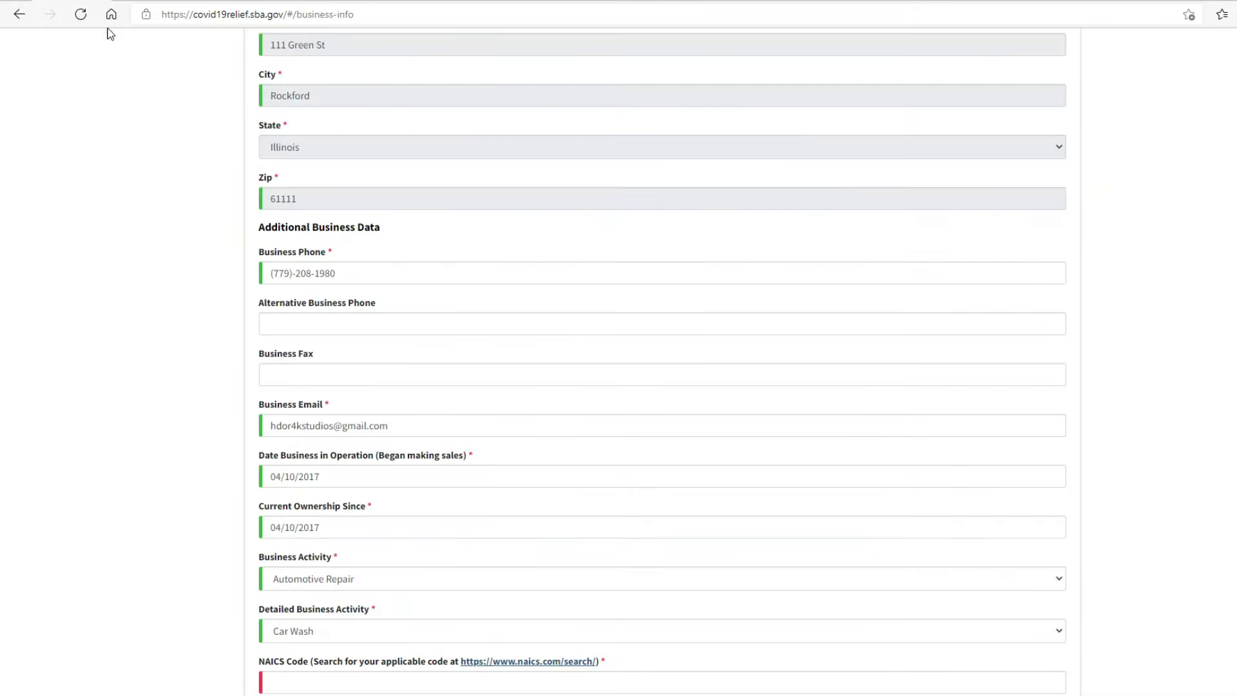
Step: Paste code 811192 into the NAICS Code field
left_click(311, 682)
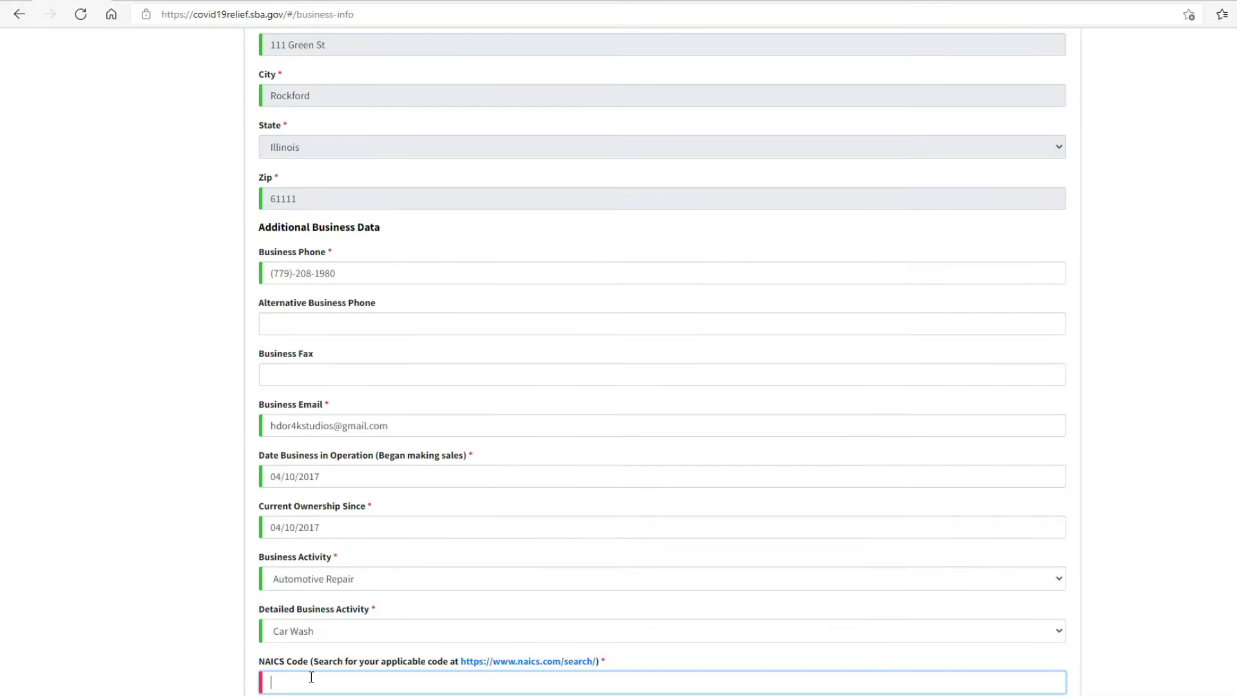
right_click(311, 682)
left_click(329, 469)
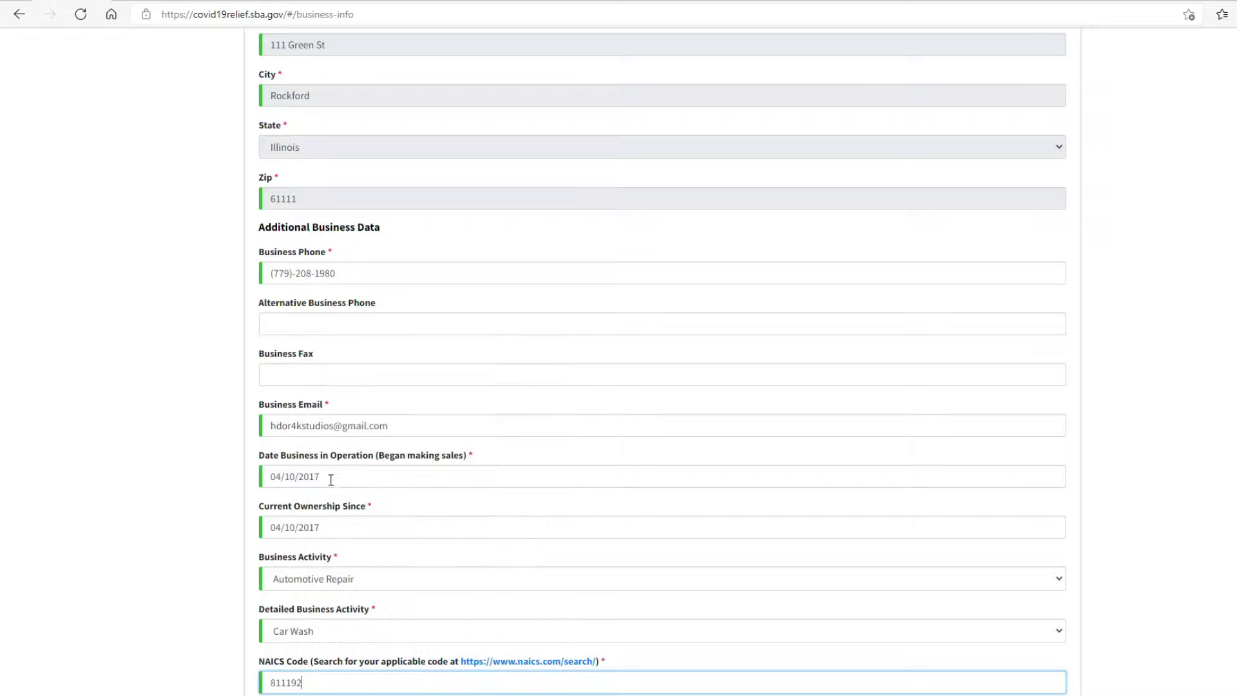
left_click(222, 640)
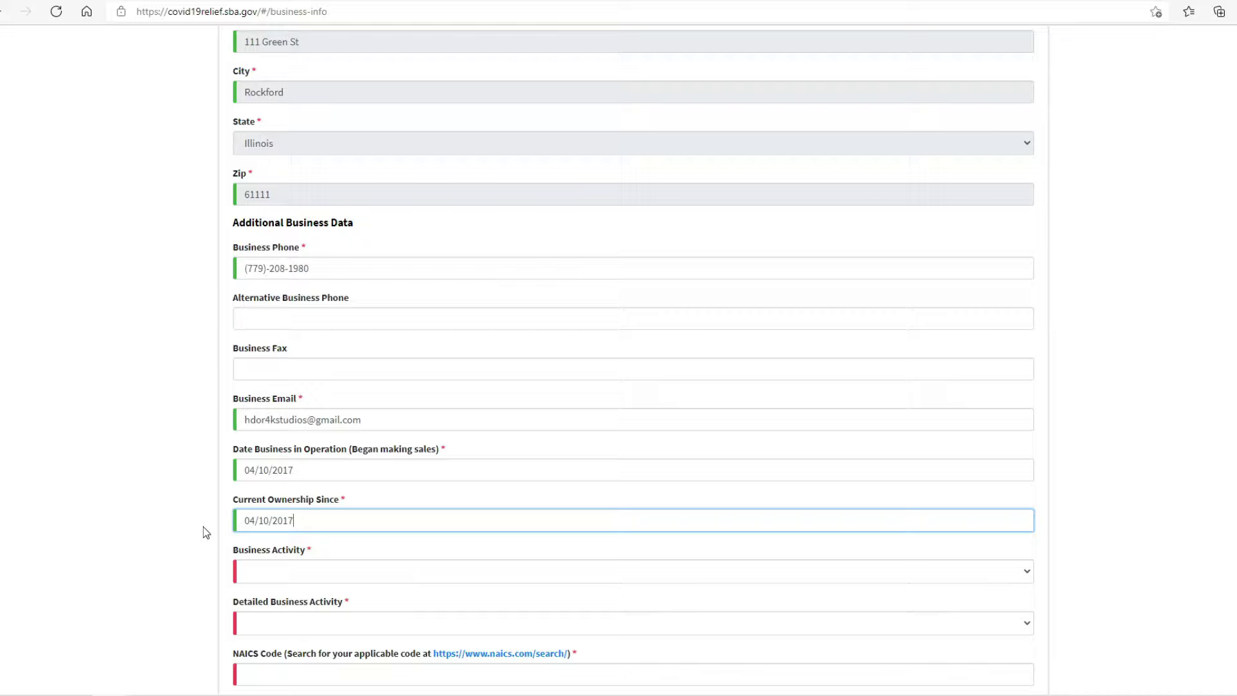
Step: Set the business activity to Personal Services with Maid and Cleaning Service detail
left_click(251, 578)
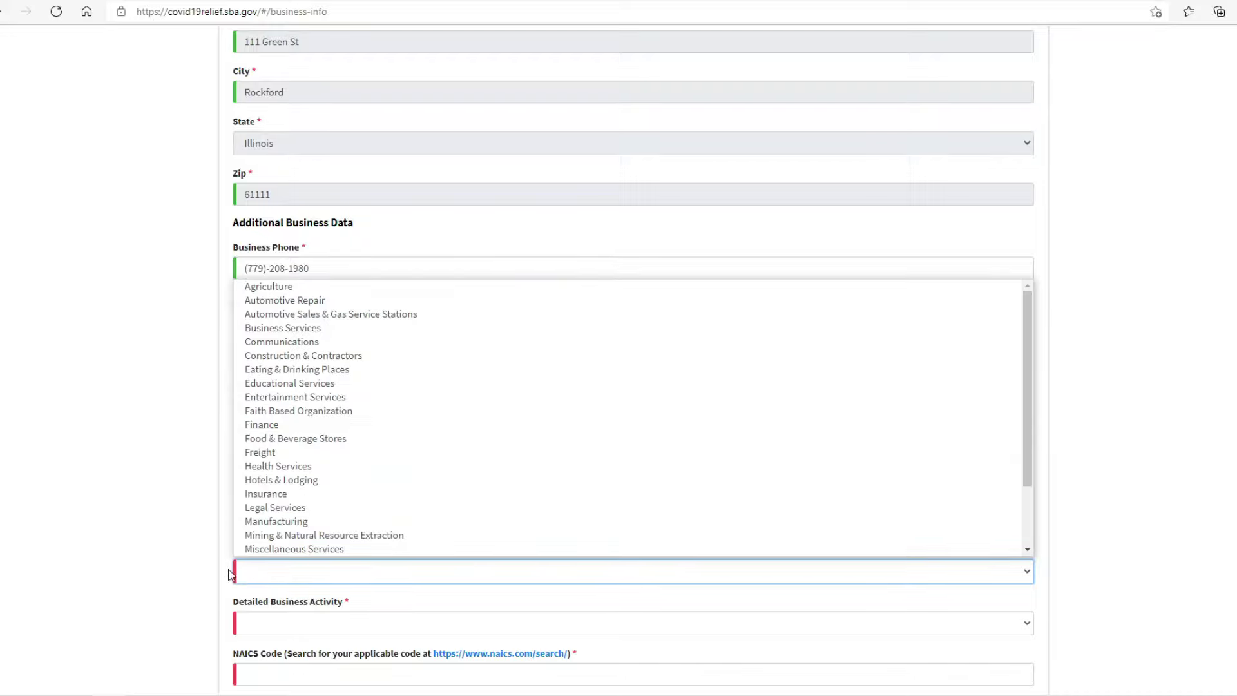
scroll(269, 515, "down", 3)
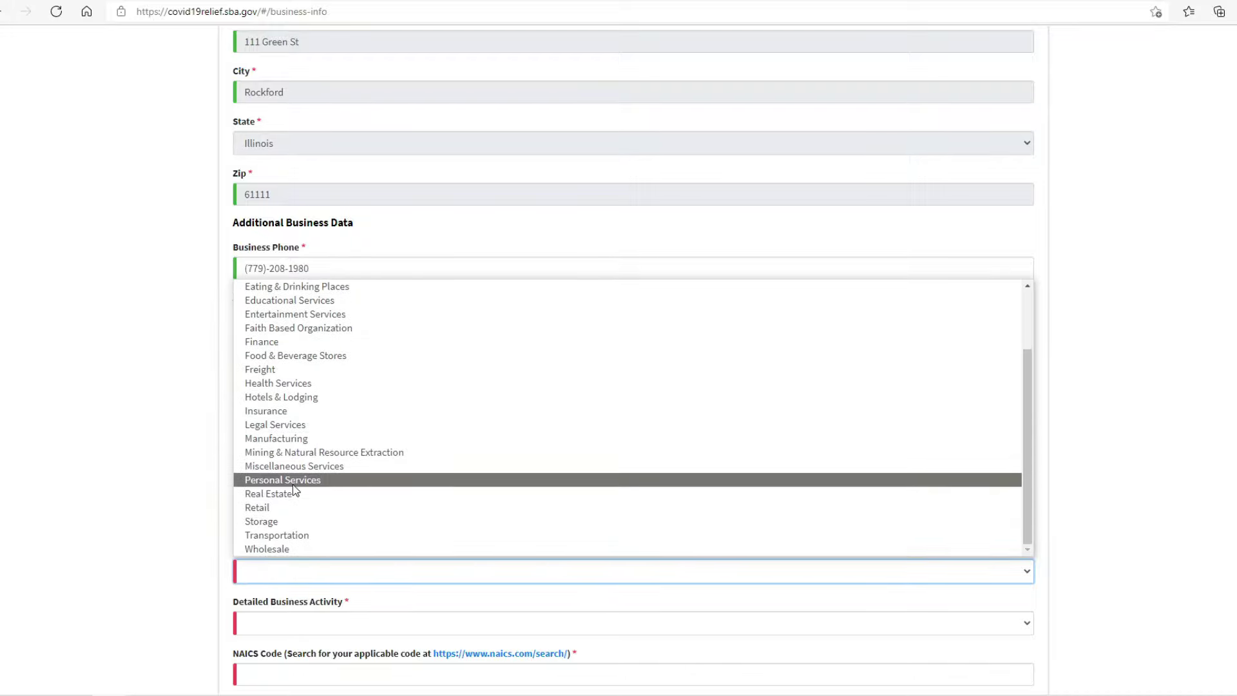
left_click(293, 485)
scroll(308, 586, "down", 3)
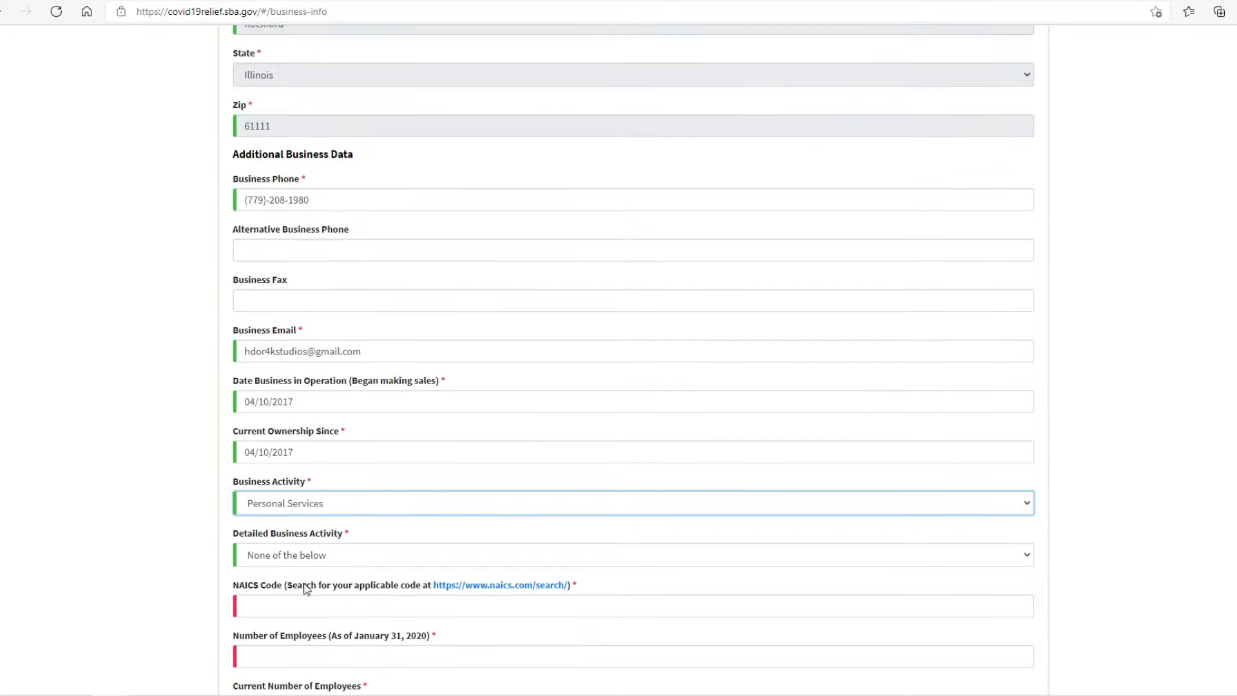
left_click(315, 424)
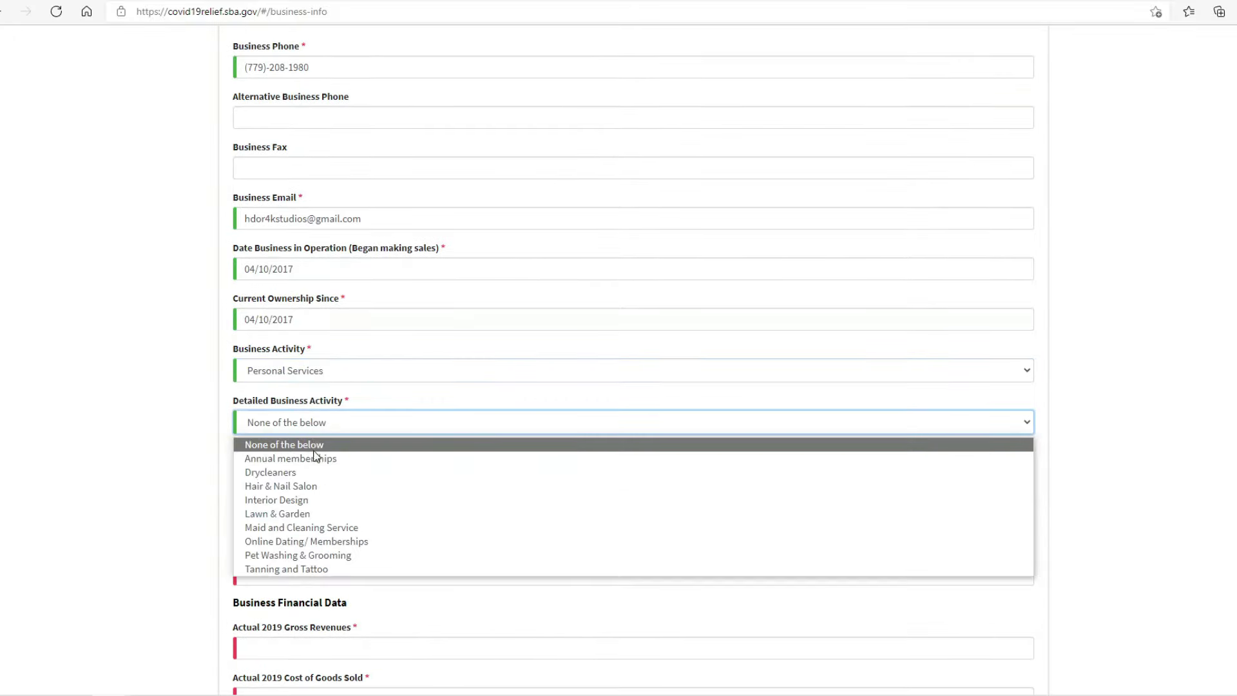
left_click(325, 528)
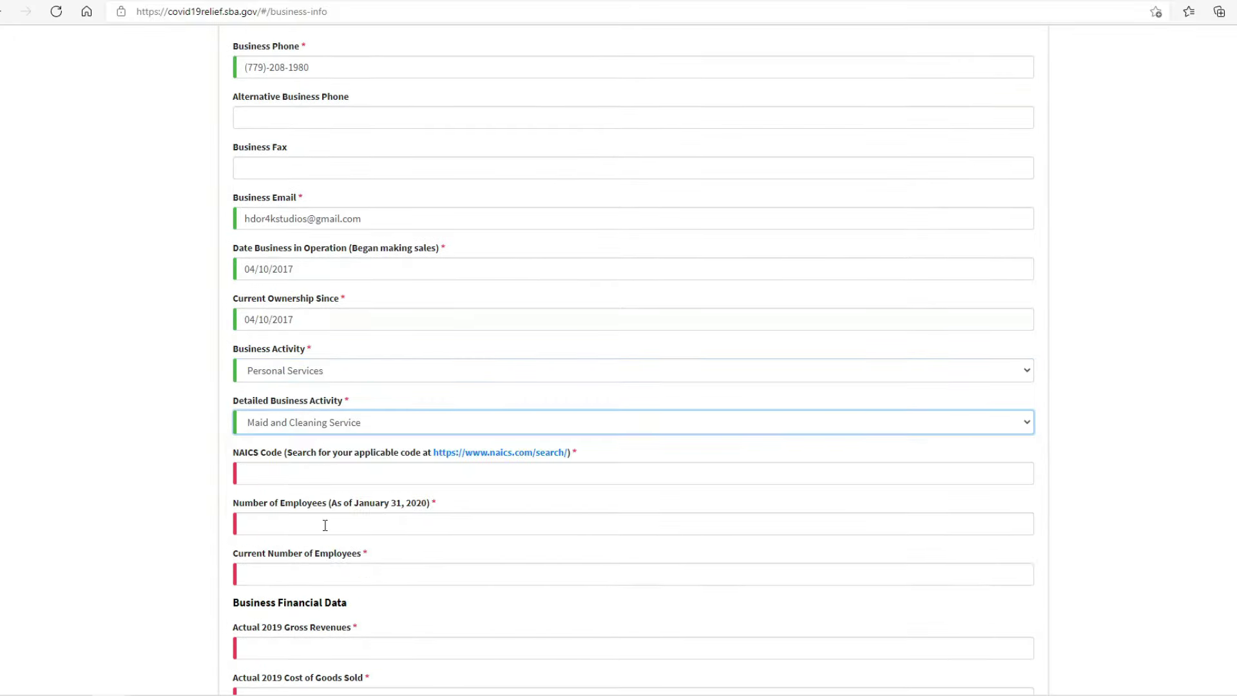
left_click(354, 476)
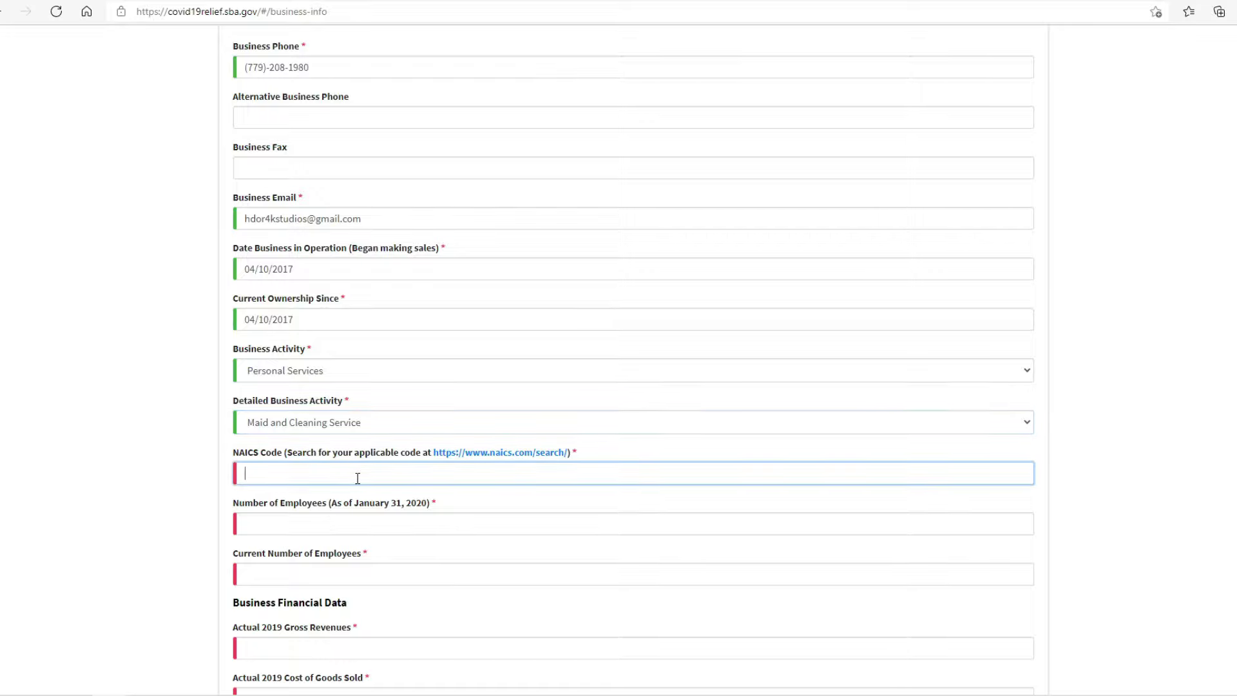
left_click(497, 453)
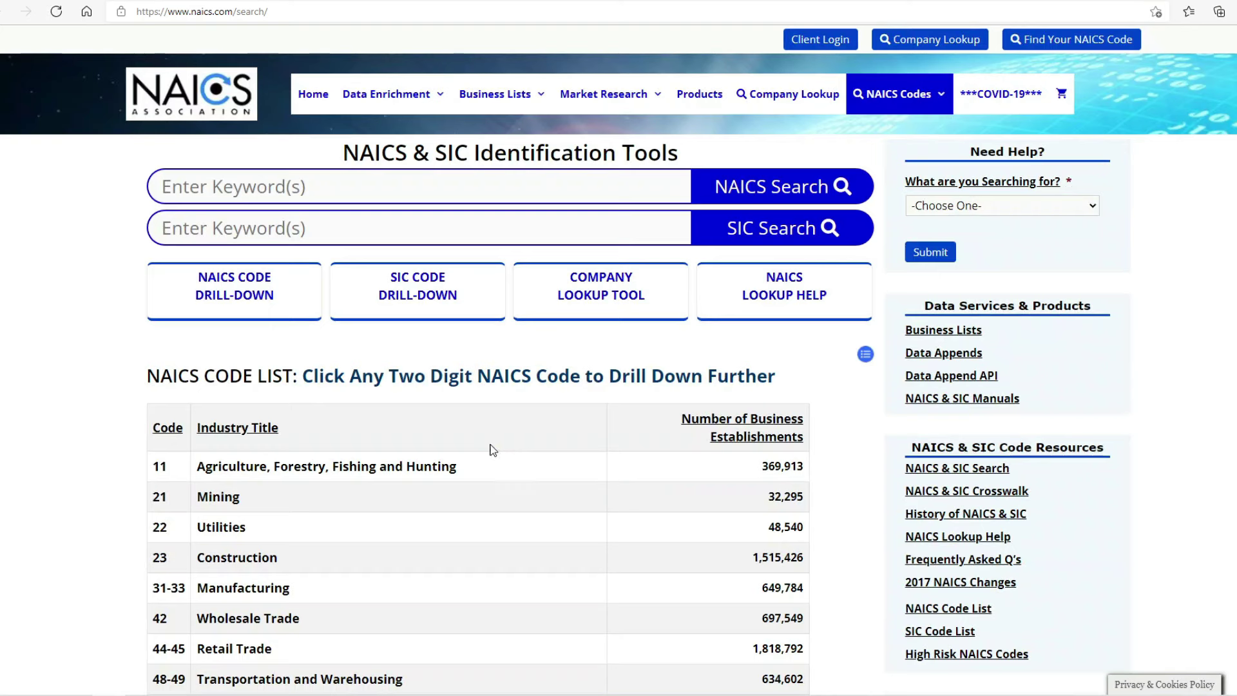
Step: Search NAICS for 'cleaning' and open SIC 7349 from code 561790's SIC matches
left_click(379, 191)
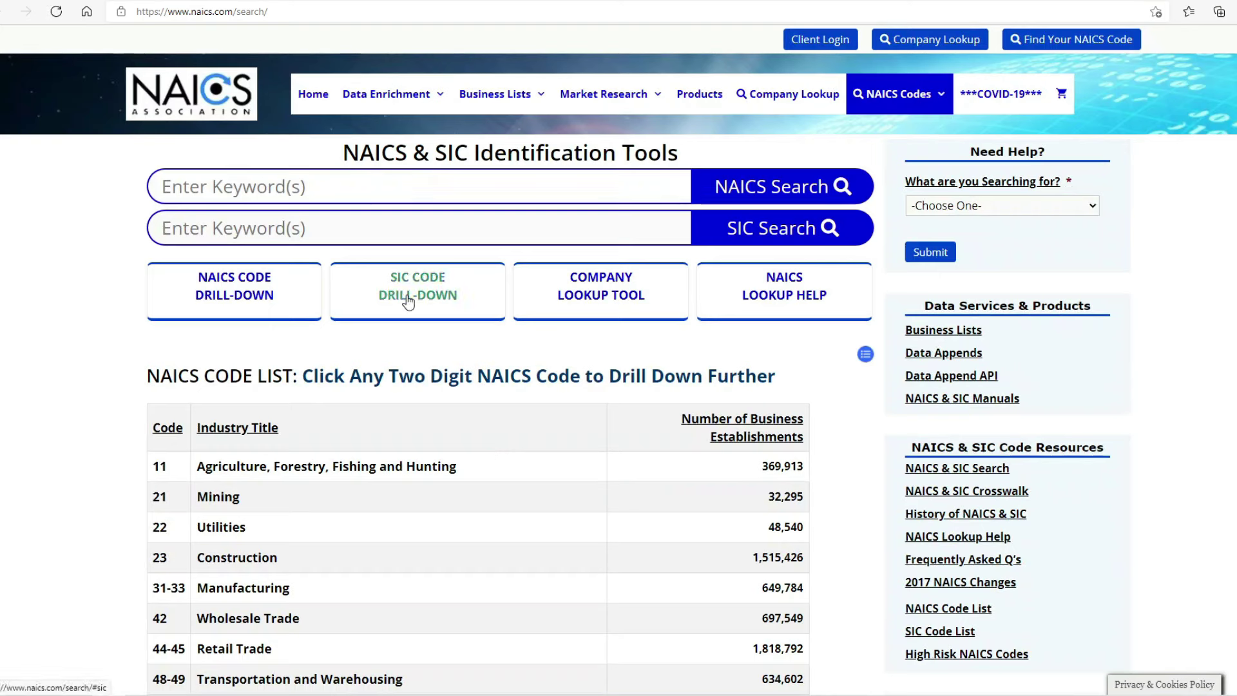
type("cleaning")
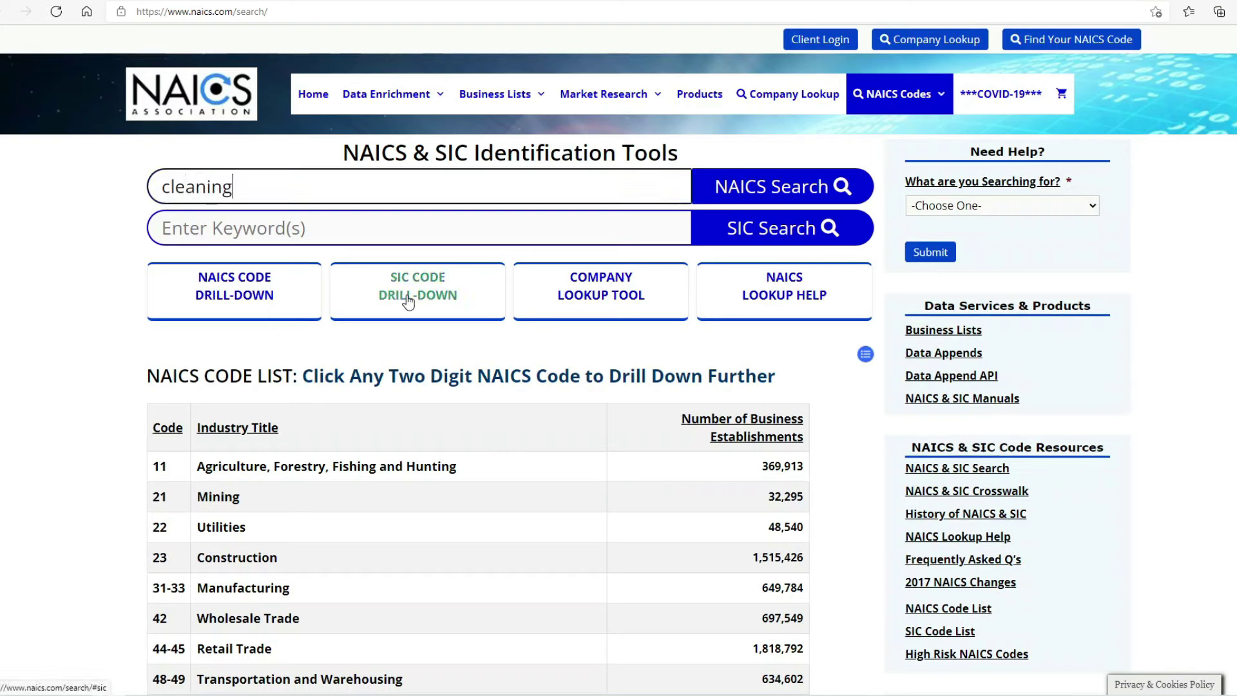
left_click(752, 193)
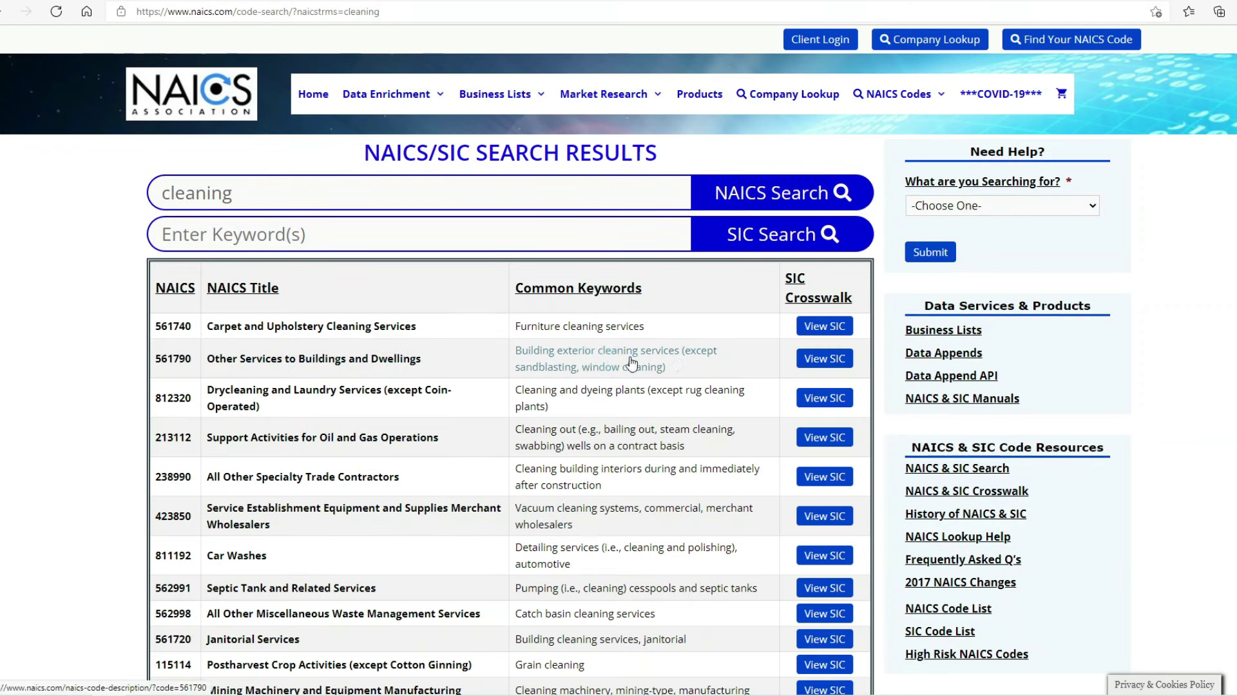
left_click(834, 363)
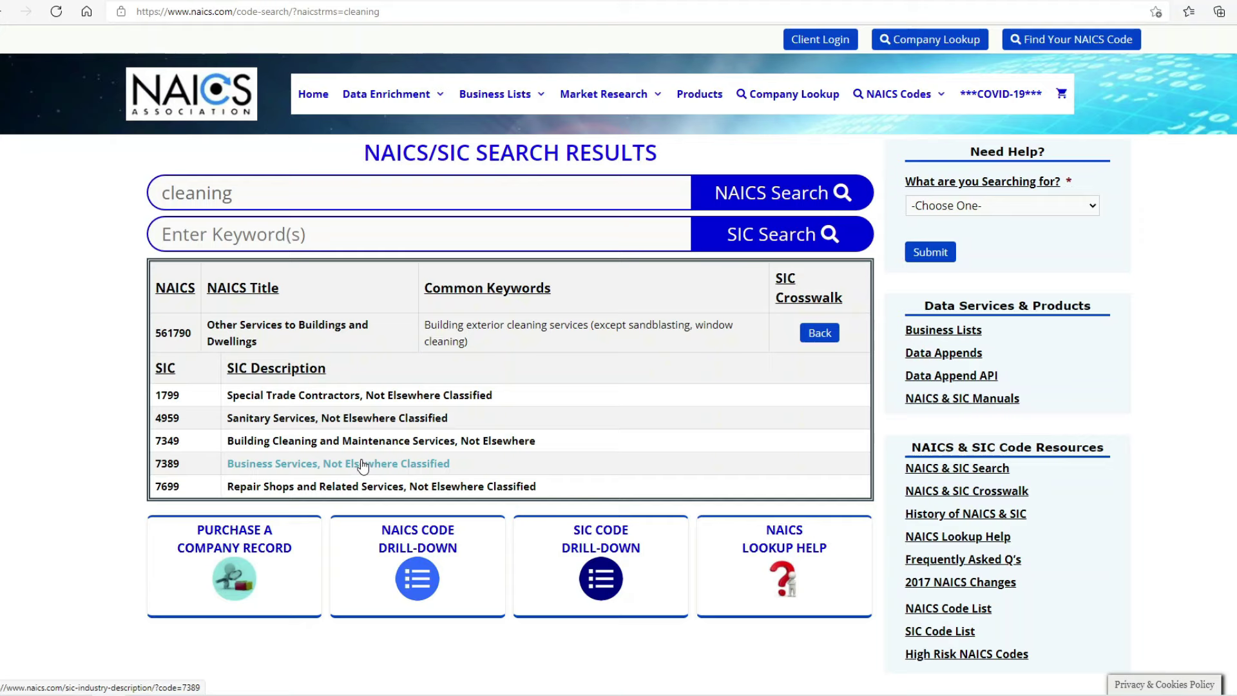
left_click(331, 443)
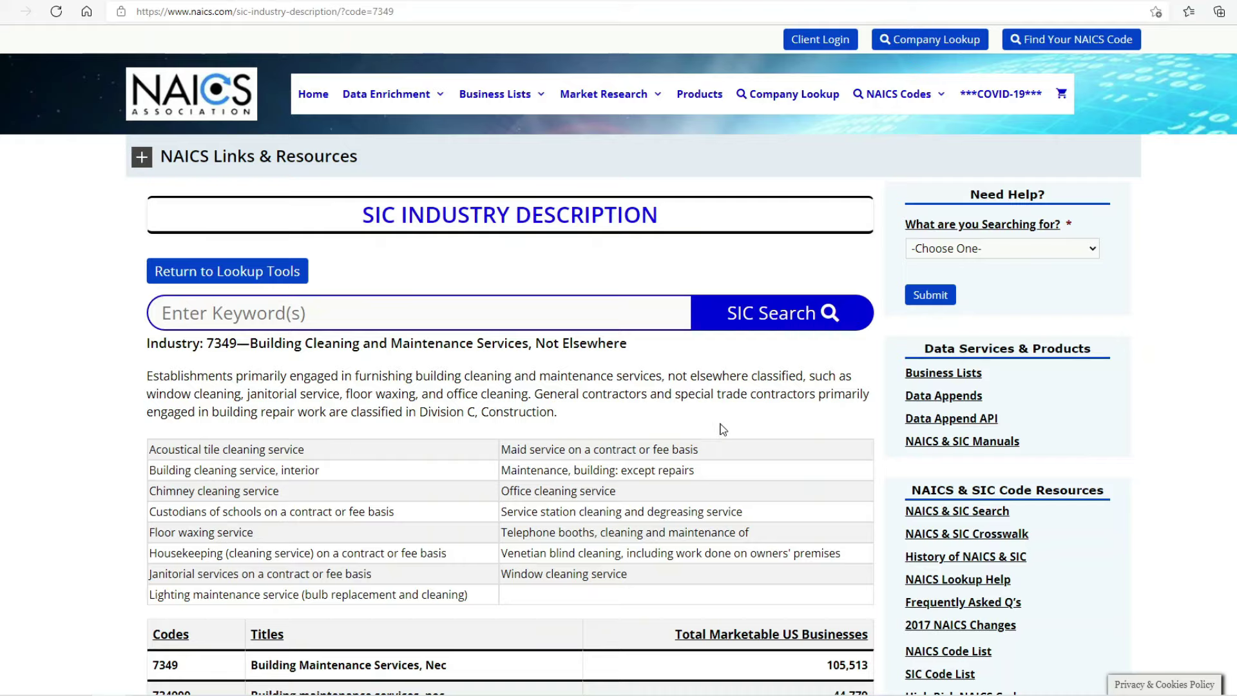
Step: Copy the maid services code 73499903 and return to the SBA form
scroll(733, 420, "down", 5)
scroll(733, 421, "down", 10)
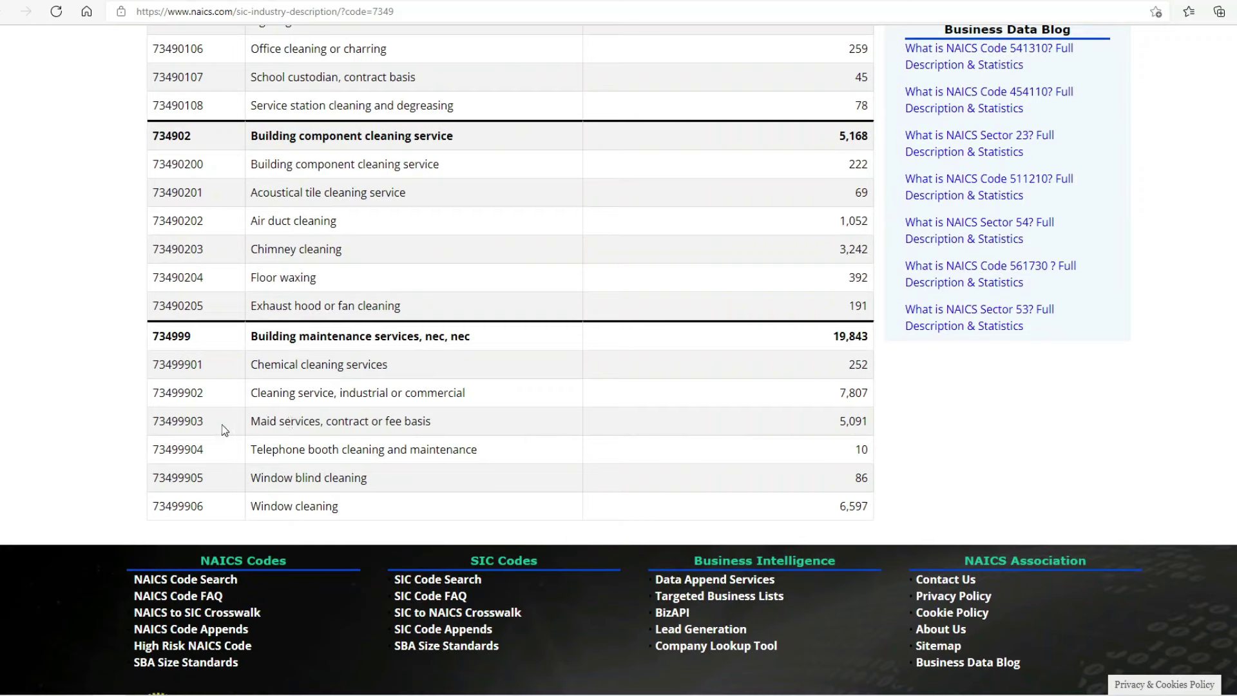
left_click_drag(205, 424, 157, 427)
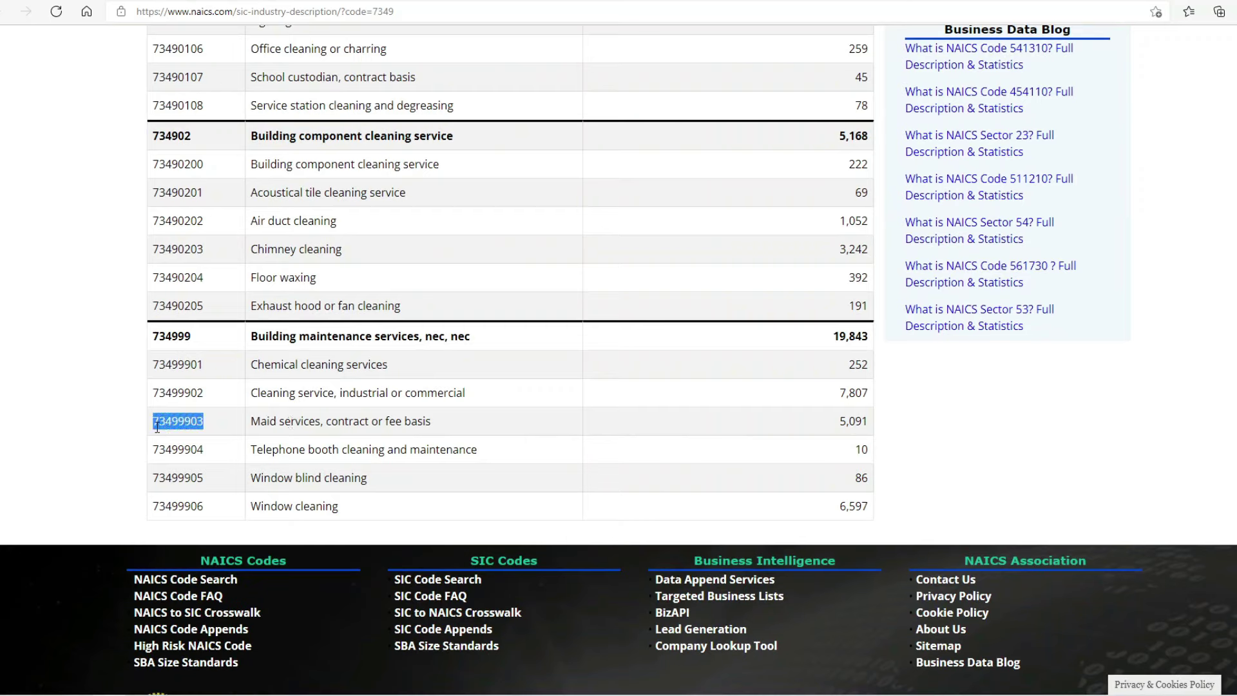
right_click(181, 422)
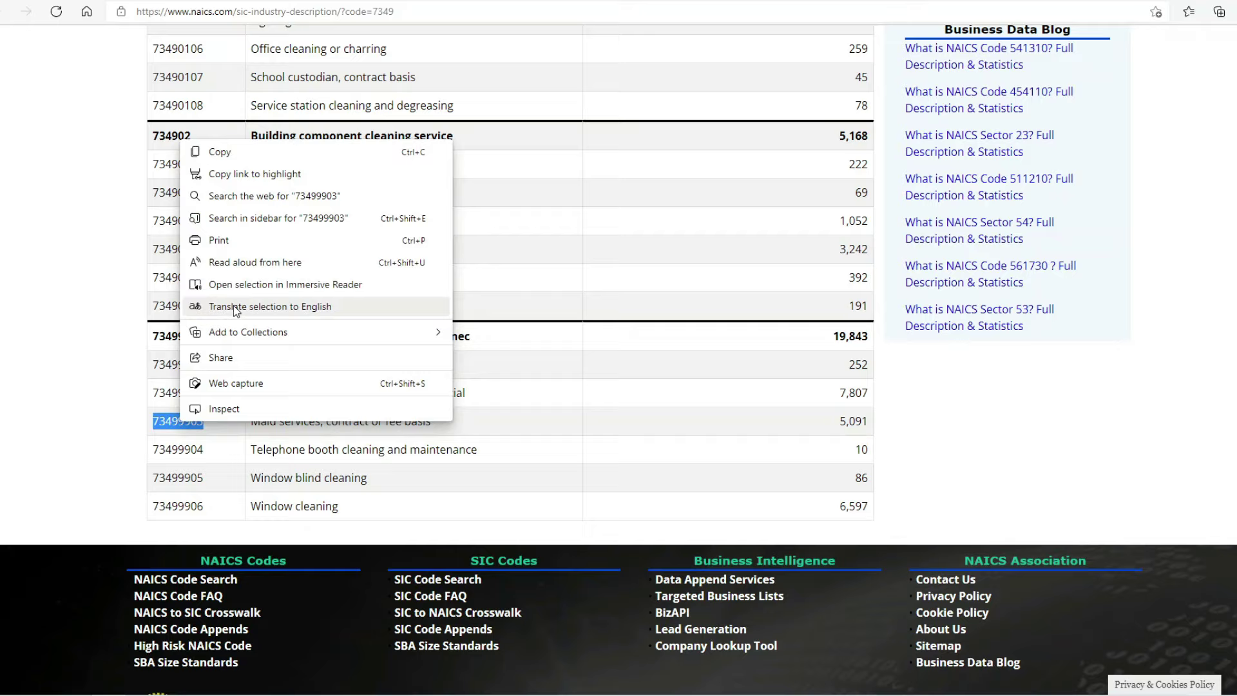
left_click(278, 152)
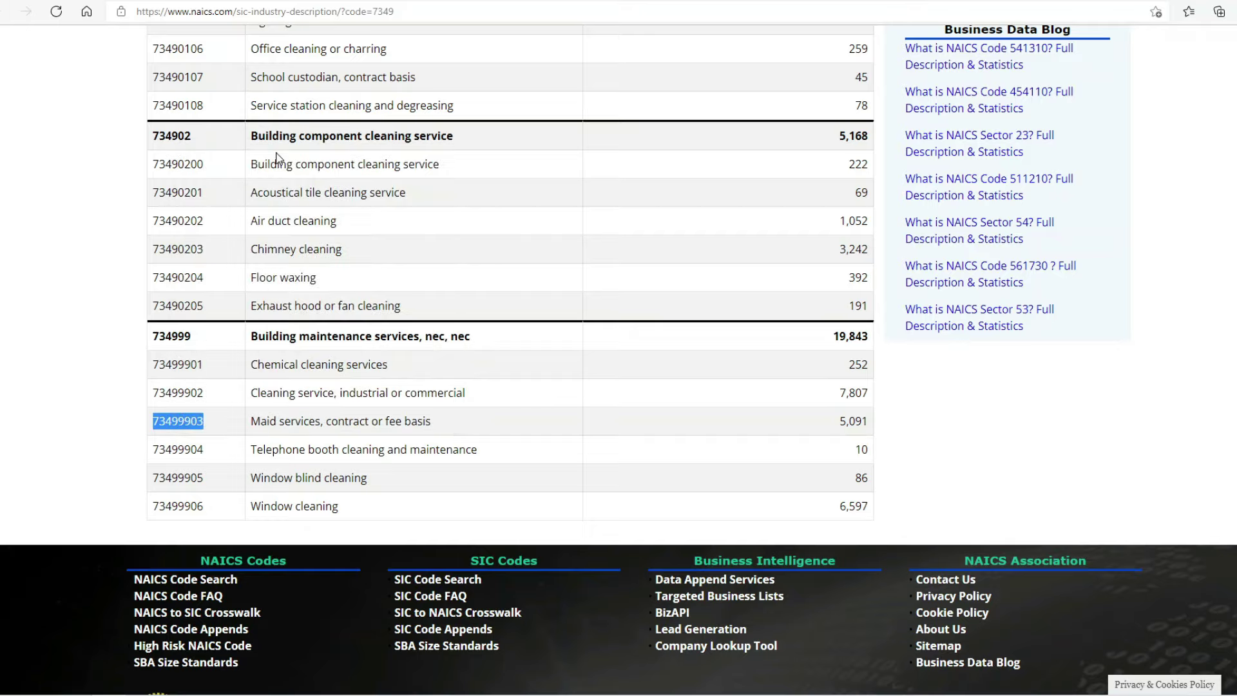
left_click(122, 1)
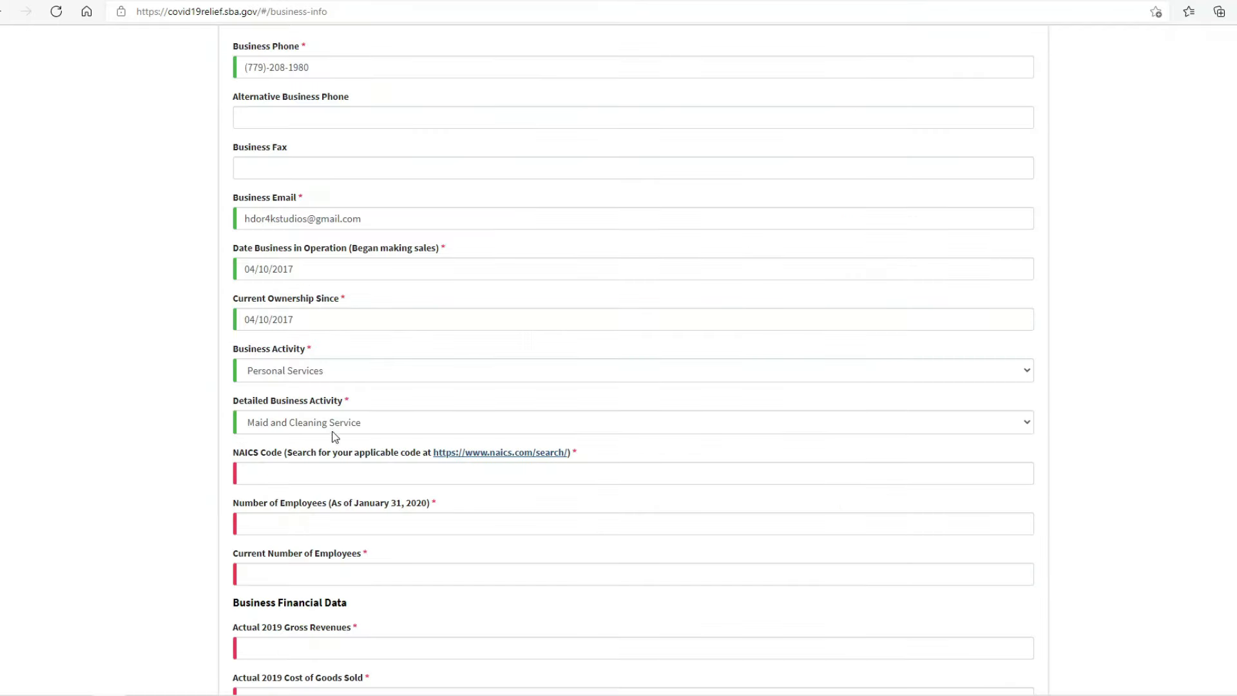
Step: Paste the copied code into the NAICS Code field, giving 734999
left_click(338, 470)
right_click(337, 468)
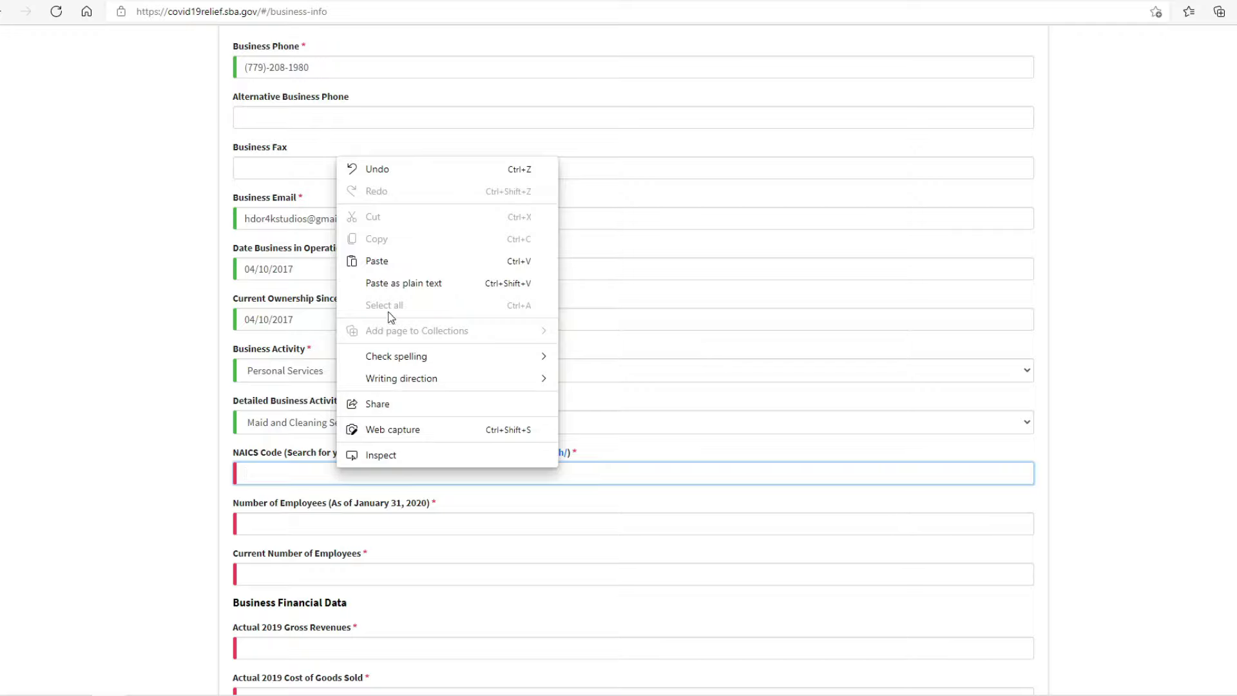
left_click(388, 266)
left_click(184, 509)
Step: Set both Number of Employees and Current Number of Employees to 1
left_click(276, 522)
type("1")
scroll(195, 553, "down", 2)
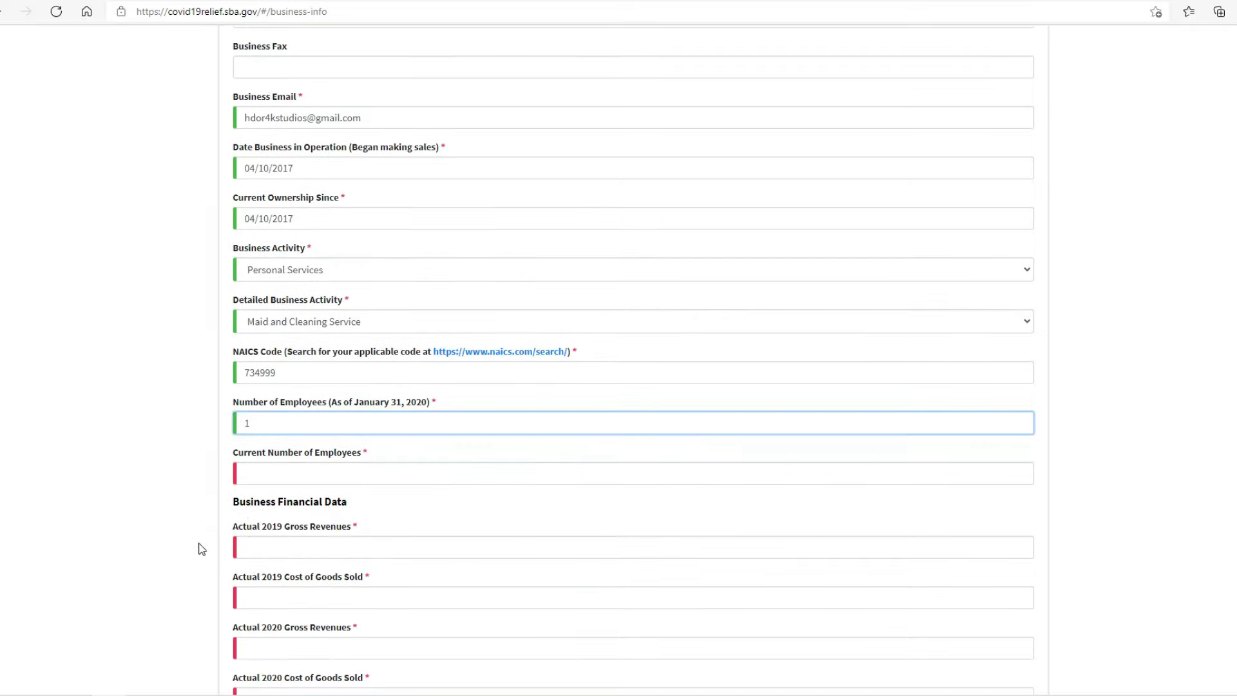
left_click(276, 472)
type("1")
scroll(191, 501, "down", 2)
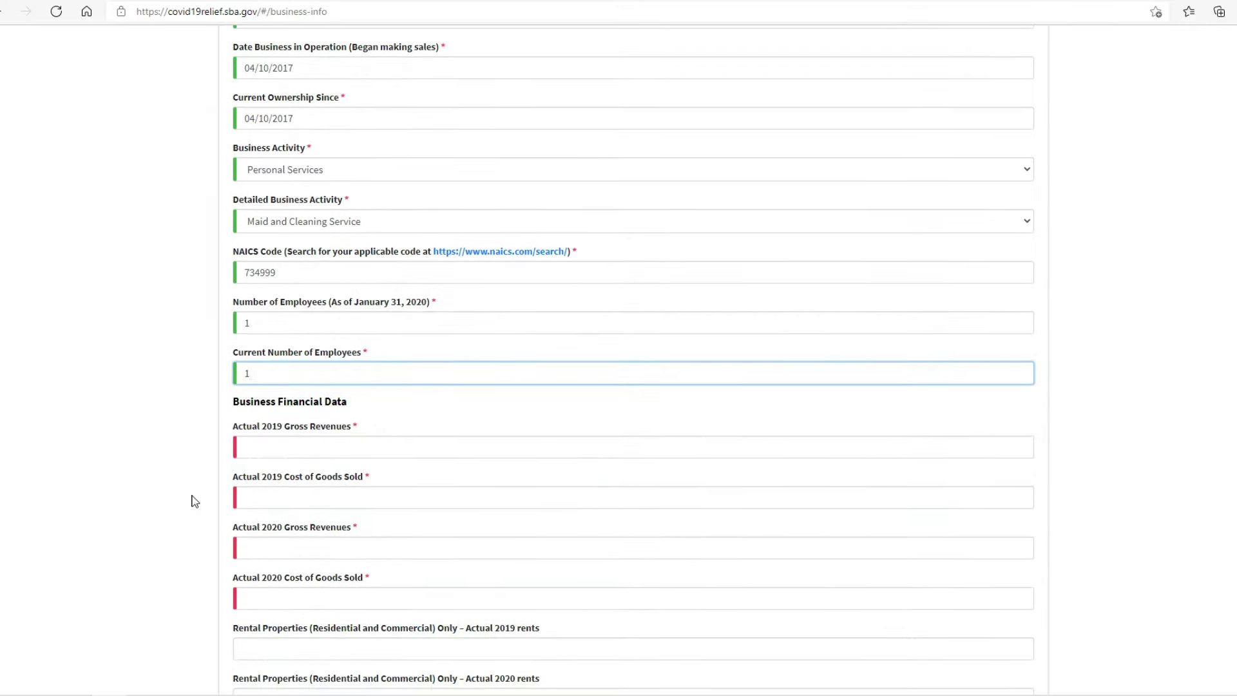
Step: Enter 2019 gross revenues of $62,000 and cost of goods sold of $48,000
left_click(233, 451)
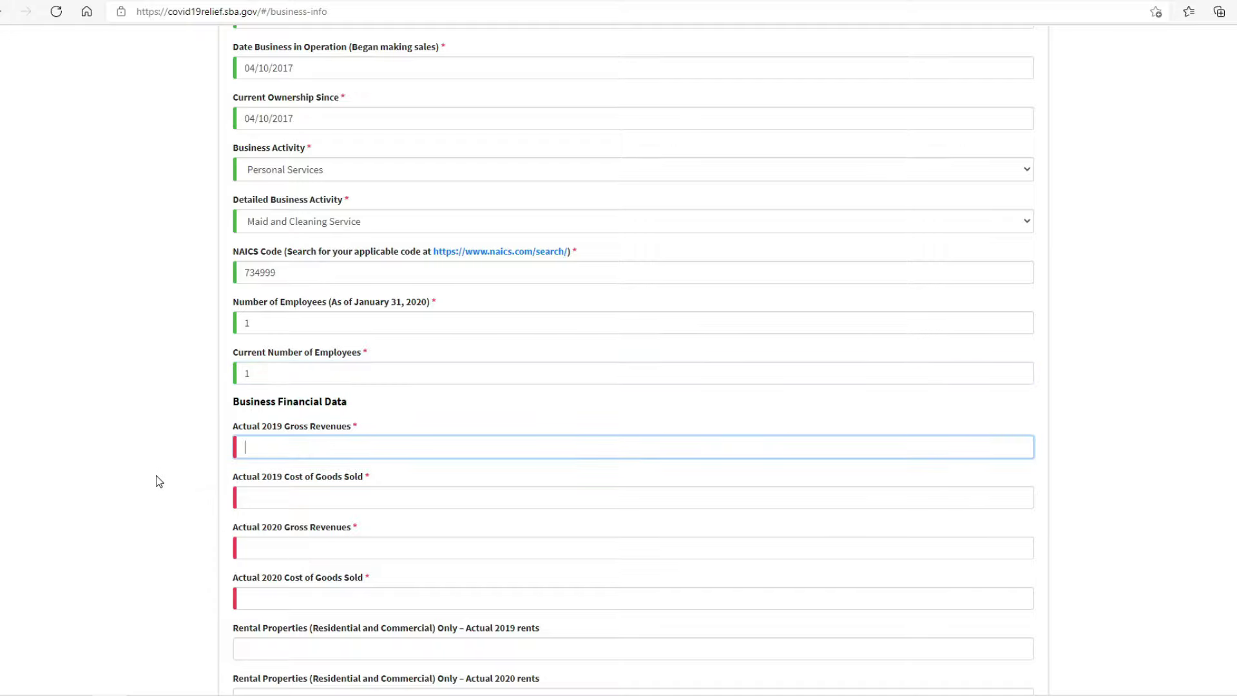
type("62000")
left_click(248, 494)
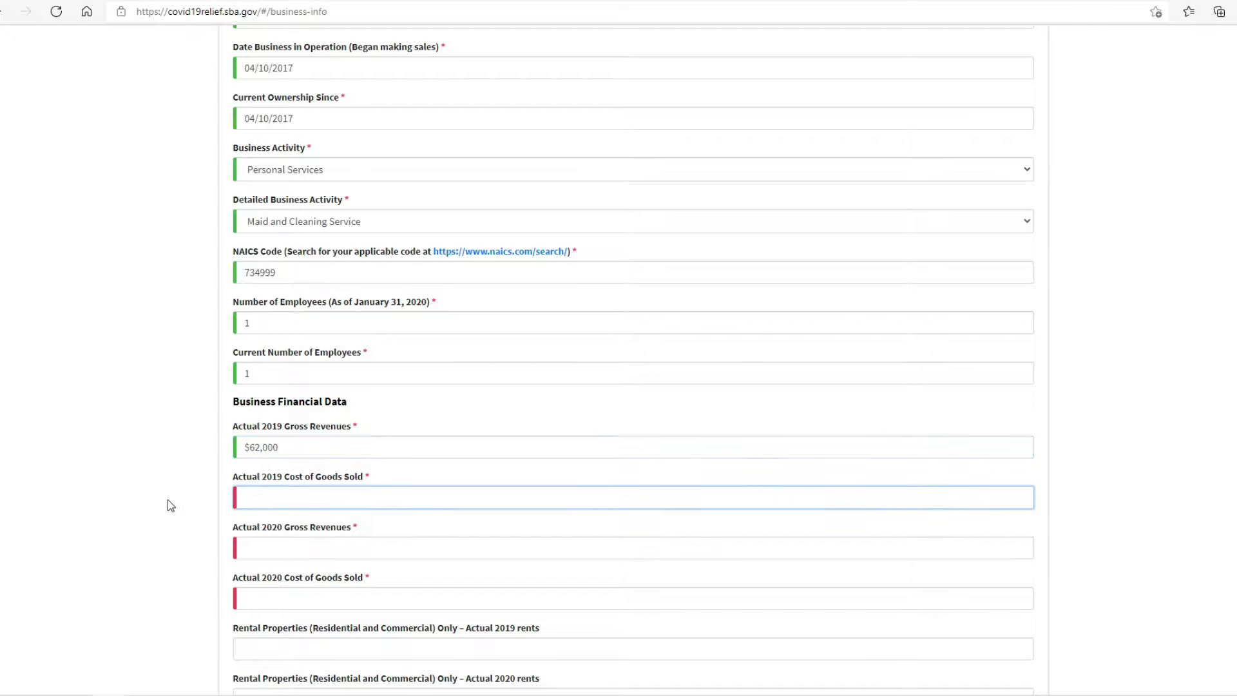
type("48,000")
left_click(171, 514)
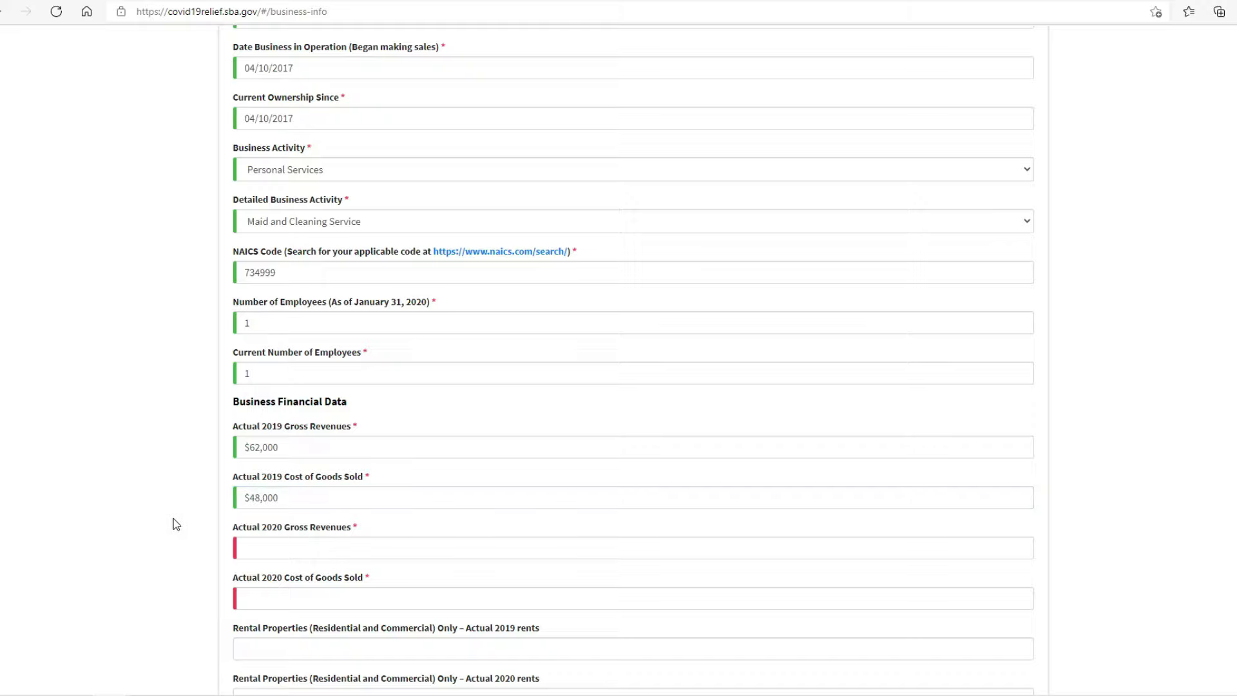
Step: Enter 2020 gross revenues of $79,000 and cost of goods sold of $68,500
left_click(258, 544)
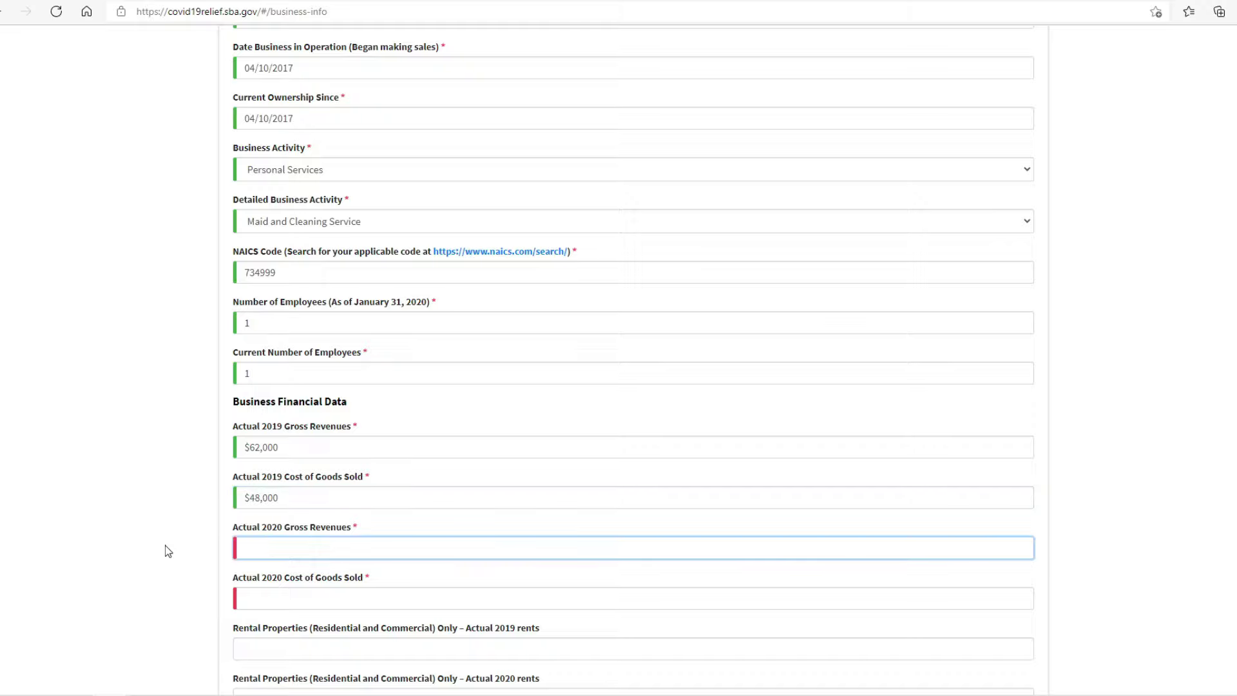
type("79,000")
left_click(165, 545)
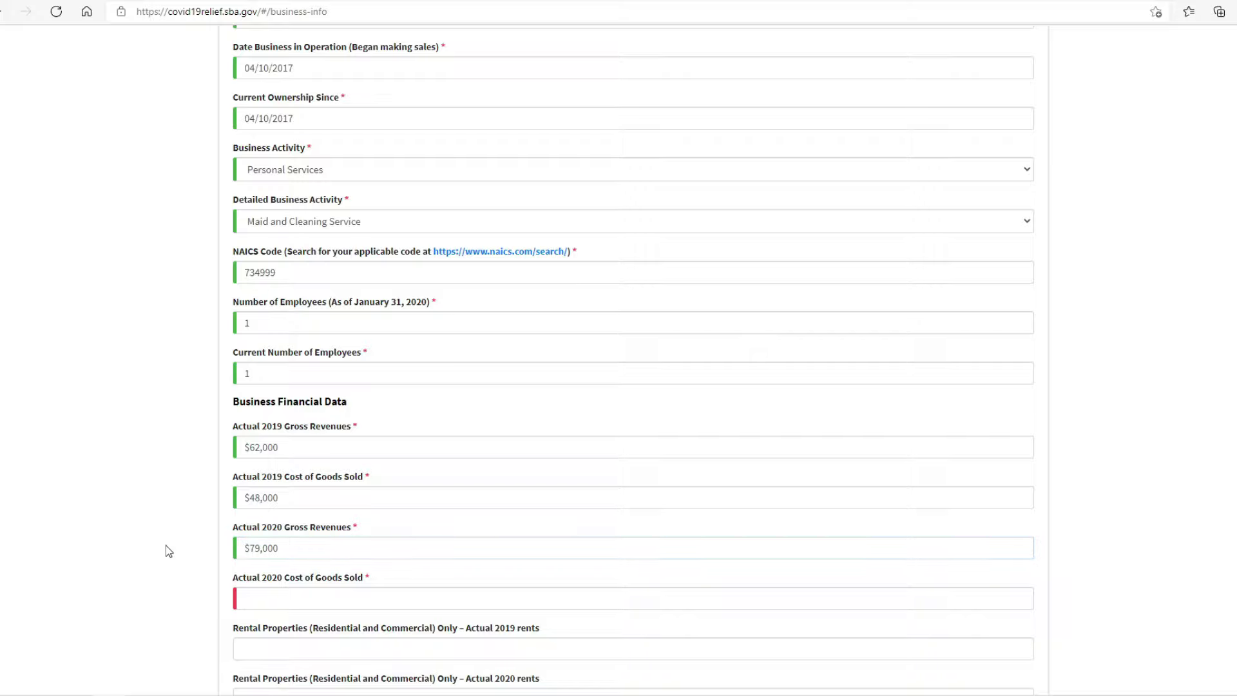
left_click(259, 598)
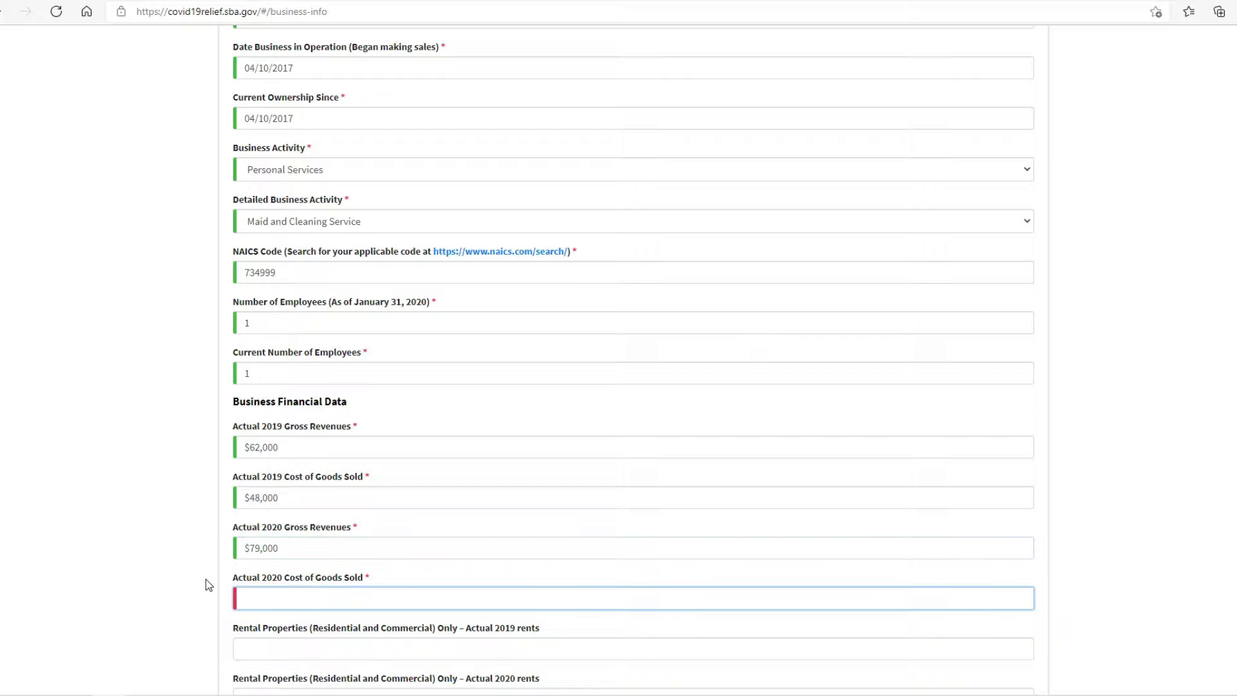
type("6")
type("8,")
type("500")
left_click(203, 584)
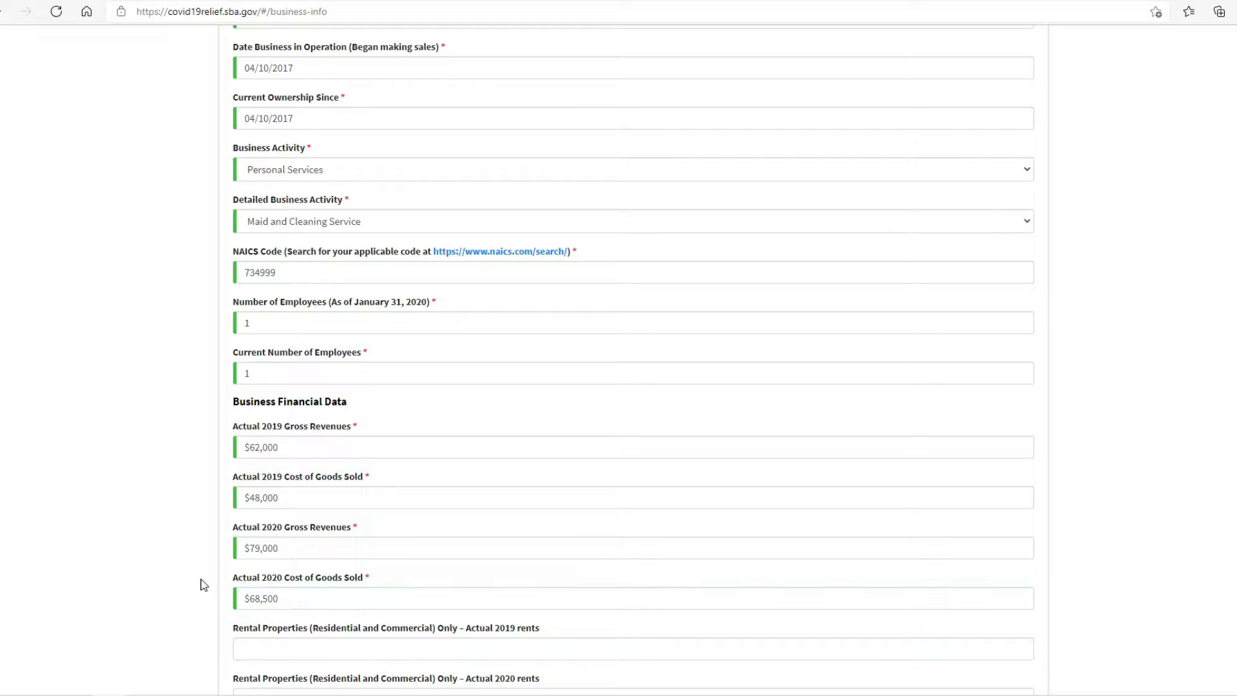
scroll(204, 585, "down", 3)
scroll(204, 584, "down", 2)
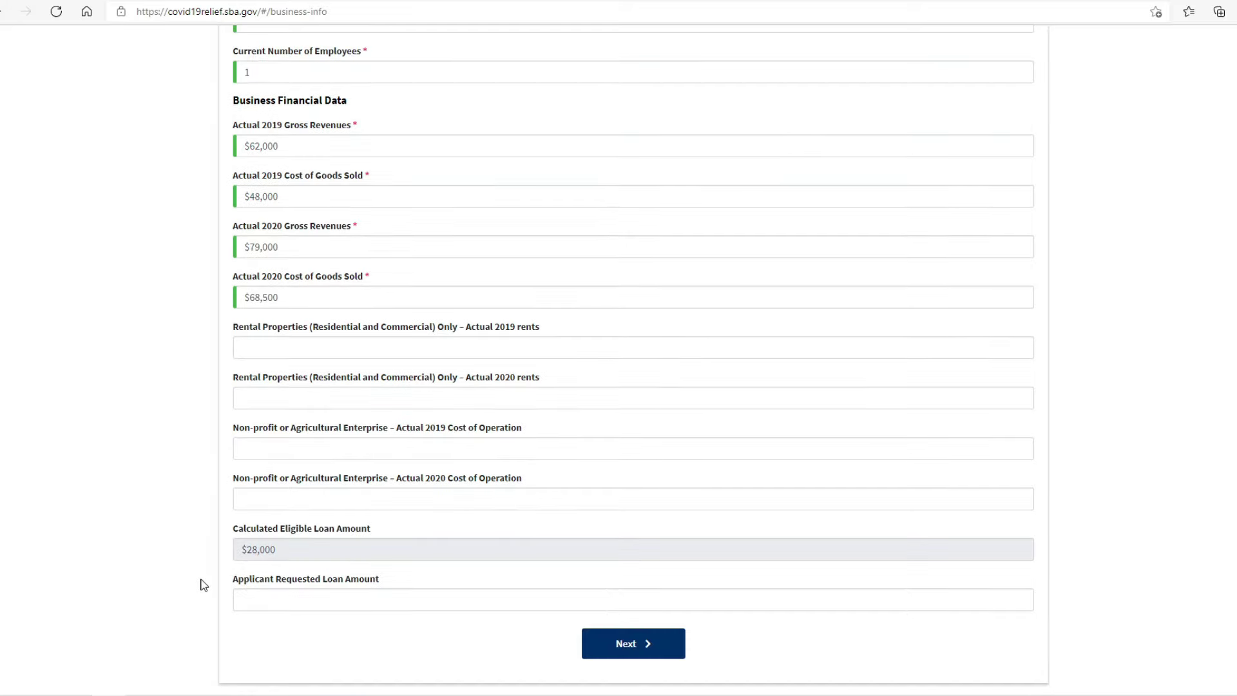
Step: Check the calculated eligible loan amount, then request a $20,000 loan
triple_click(284, 551)
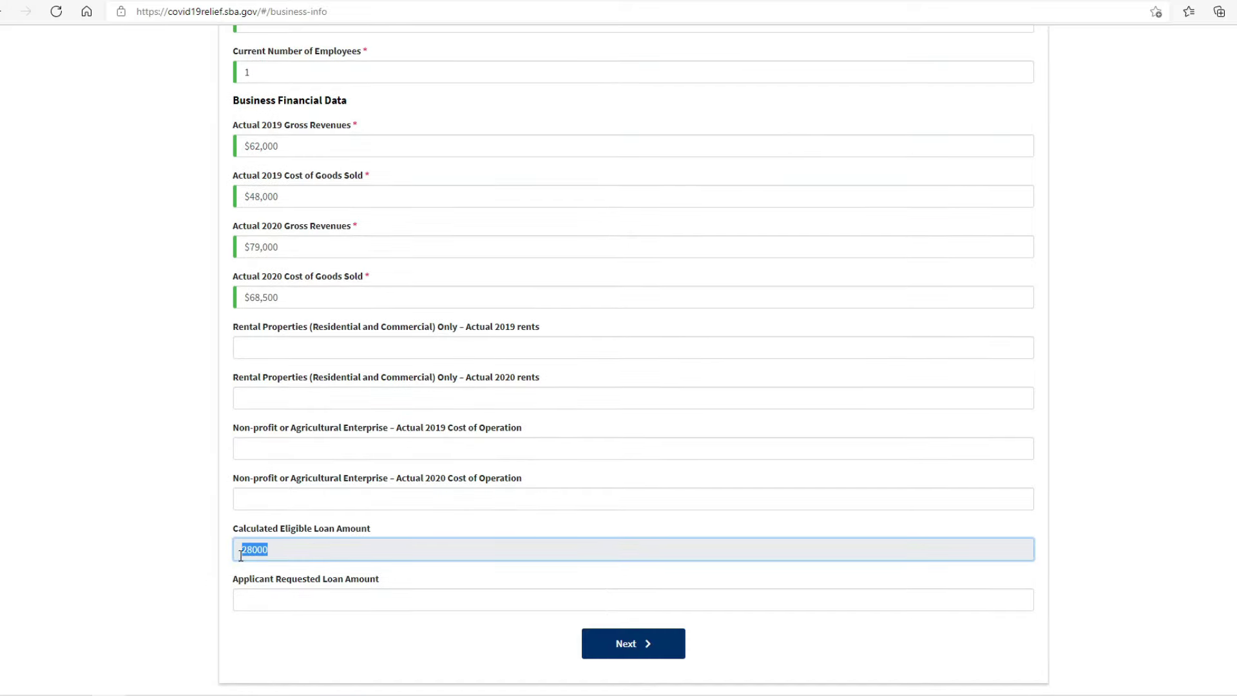
left_click(198, 562)
triple_click(282, 552)
left_click(200, 555)
left_click_drag(373, 530, 195, 527)
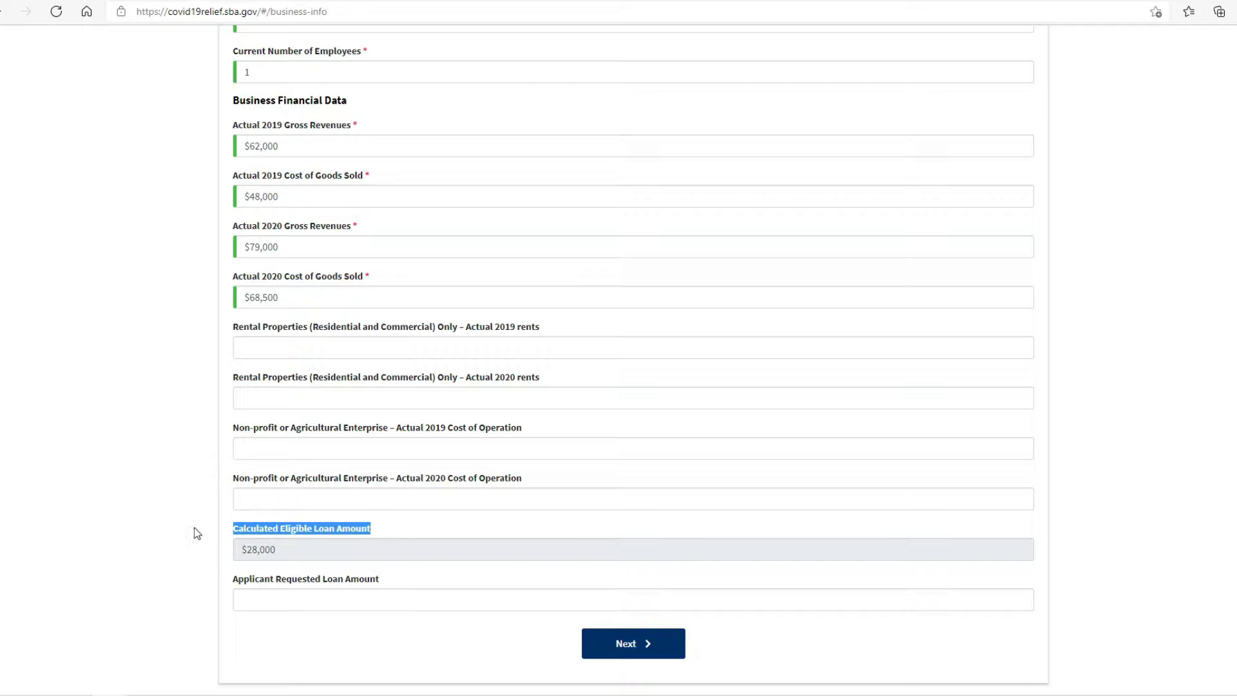
left_click(195, 527)
left_click(270, 593)
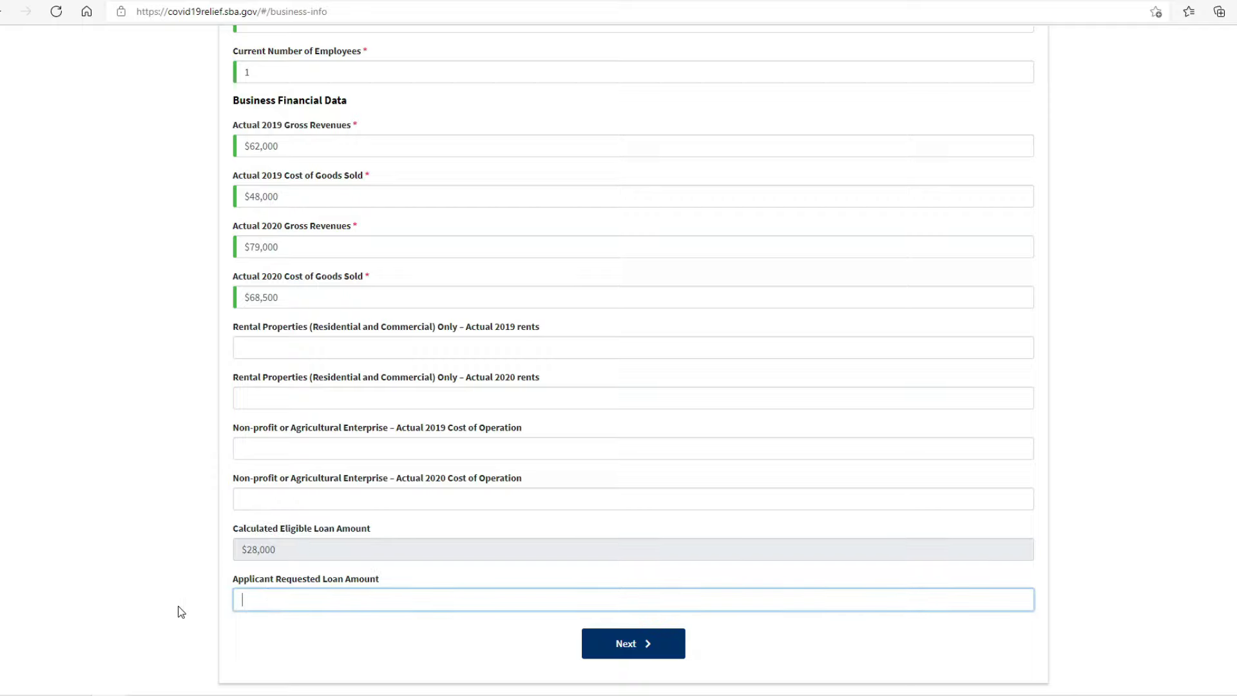
type("20000")
left_click(158, 606)
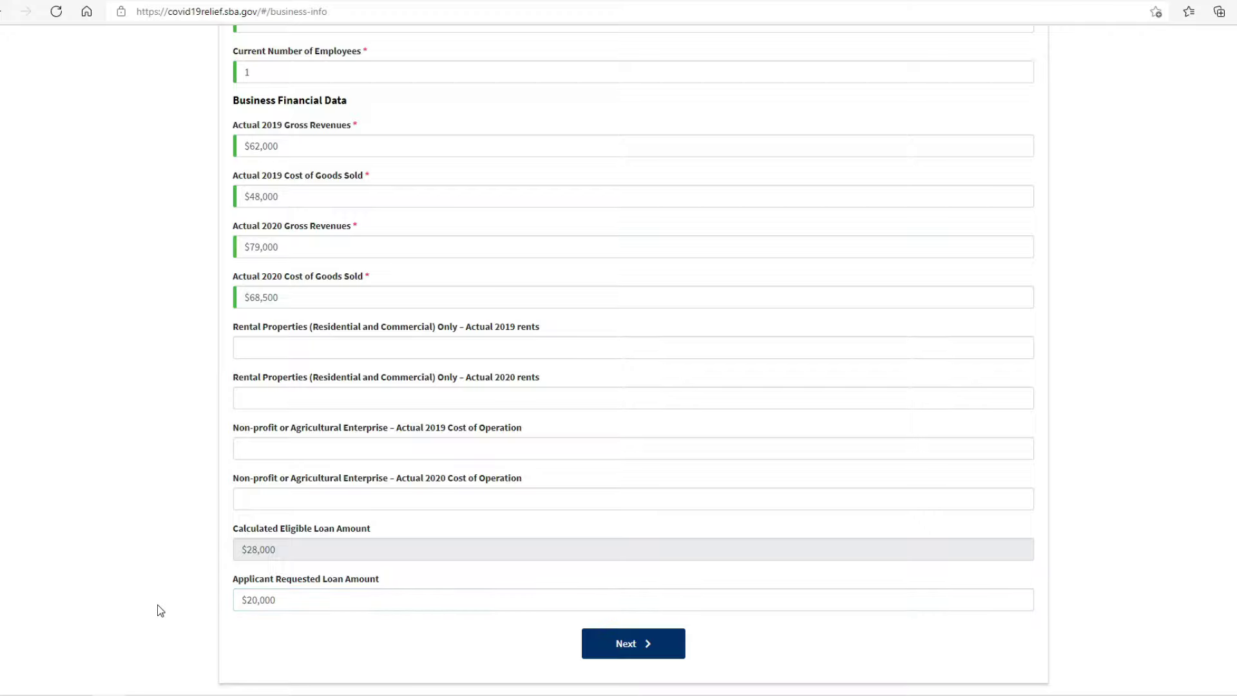
Step: Review the form and continue to the Business Owners Information step
scroll(573, 622, "up", 5)
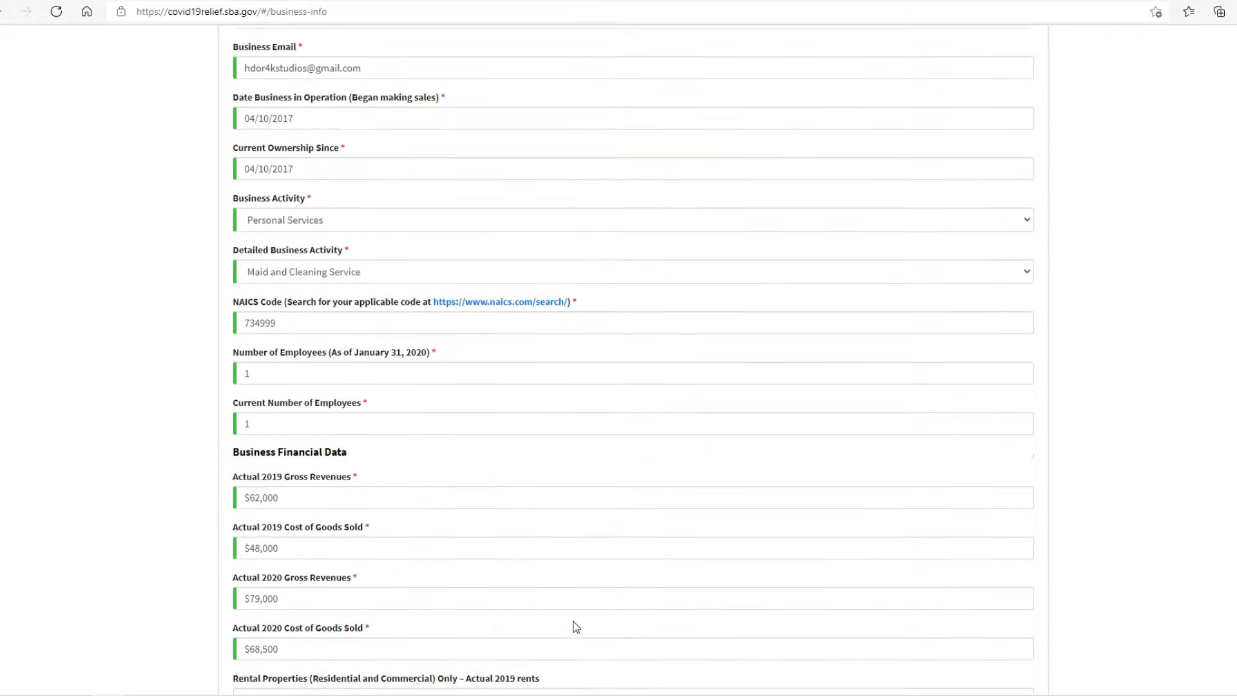
scroll(575, 626, "up", 12)
scroll(576, 626, "up", 6)
scroll(576, 627, "down", 14)
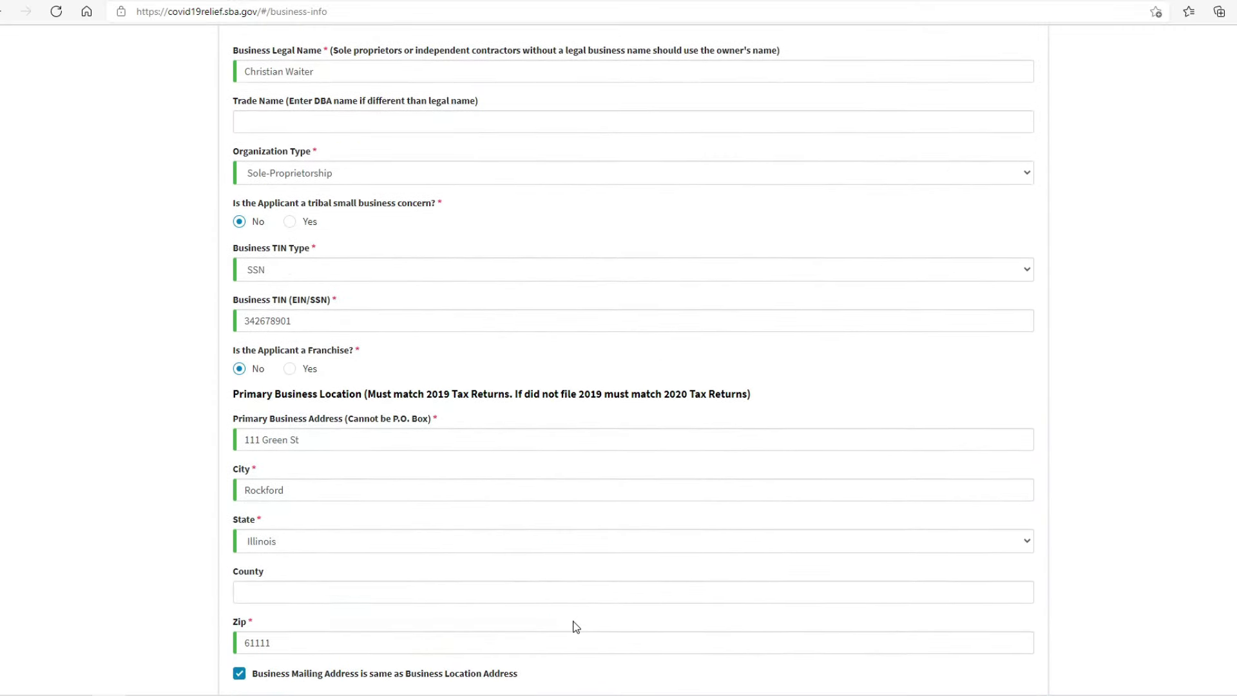
scroll(576, 626, "down", 9)
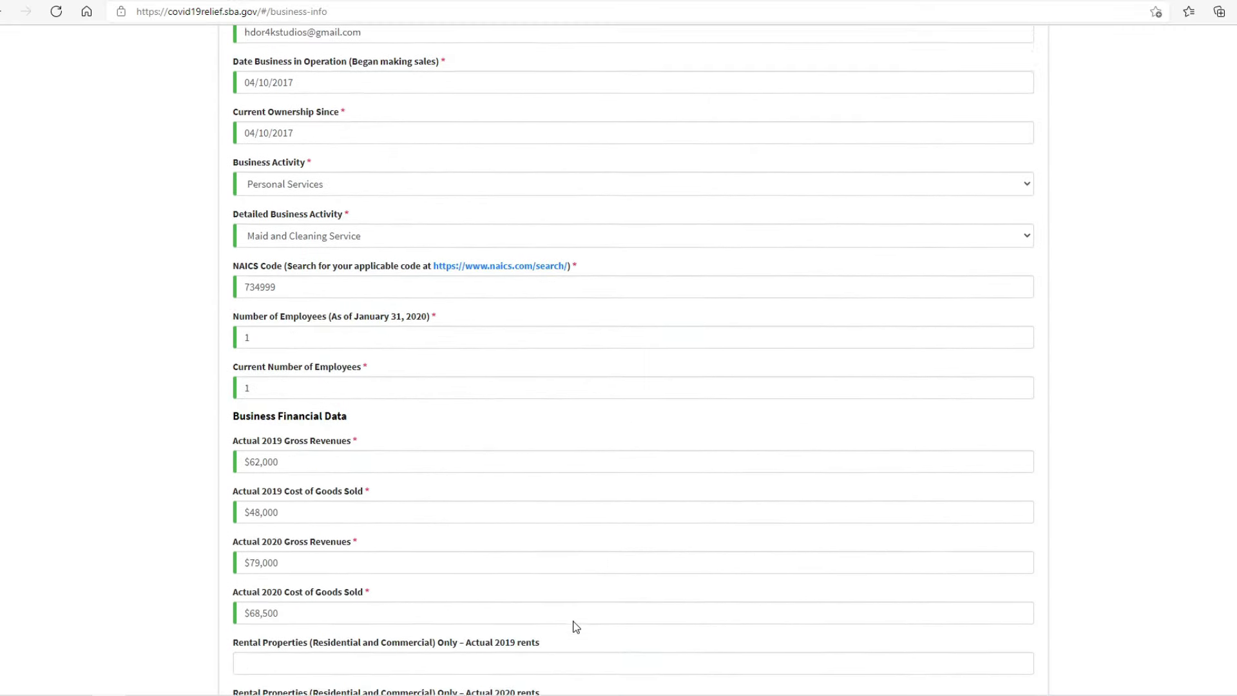
left_click(639, 641)
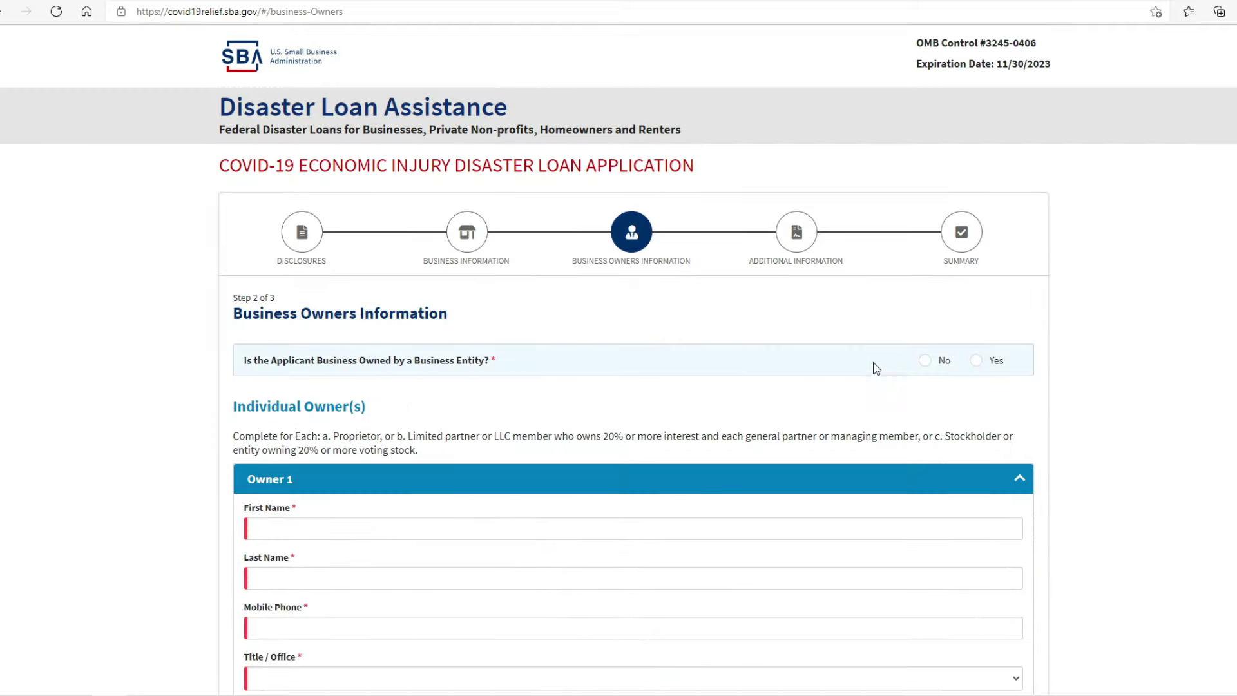
Step: Answer No to entity ownership and enter Owner 1's first name, last name and mobile phone
left_click(928, 362)
scroll(748, 378, "down", 5)
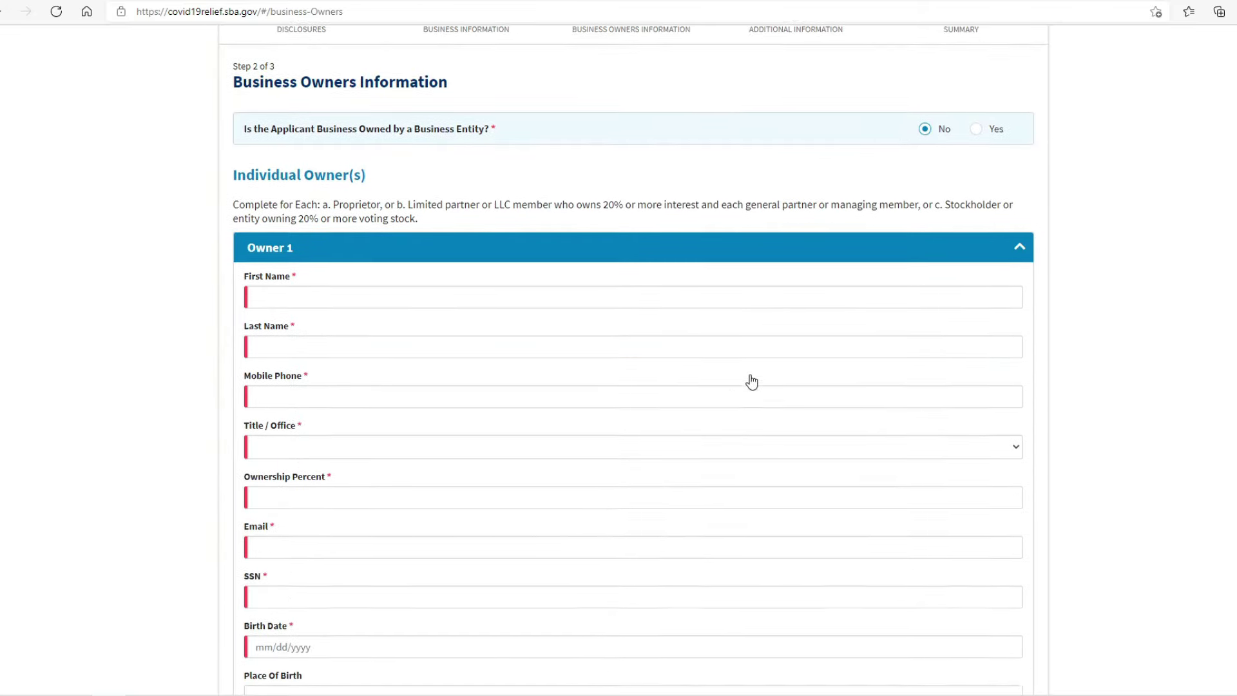
left_click(598, 232)
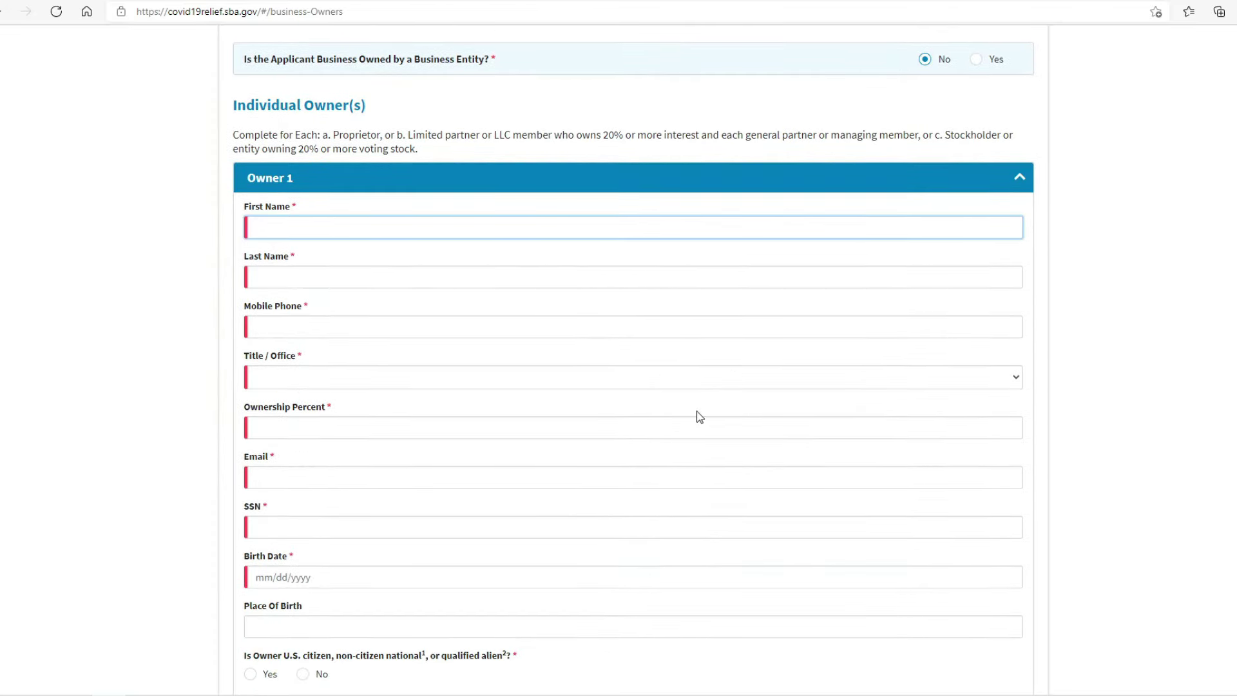
key("Tab")
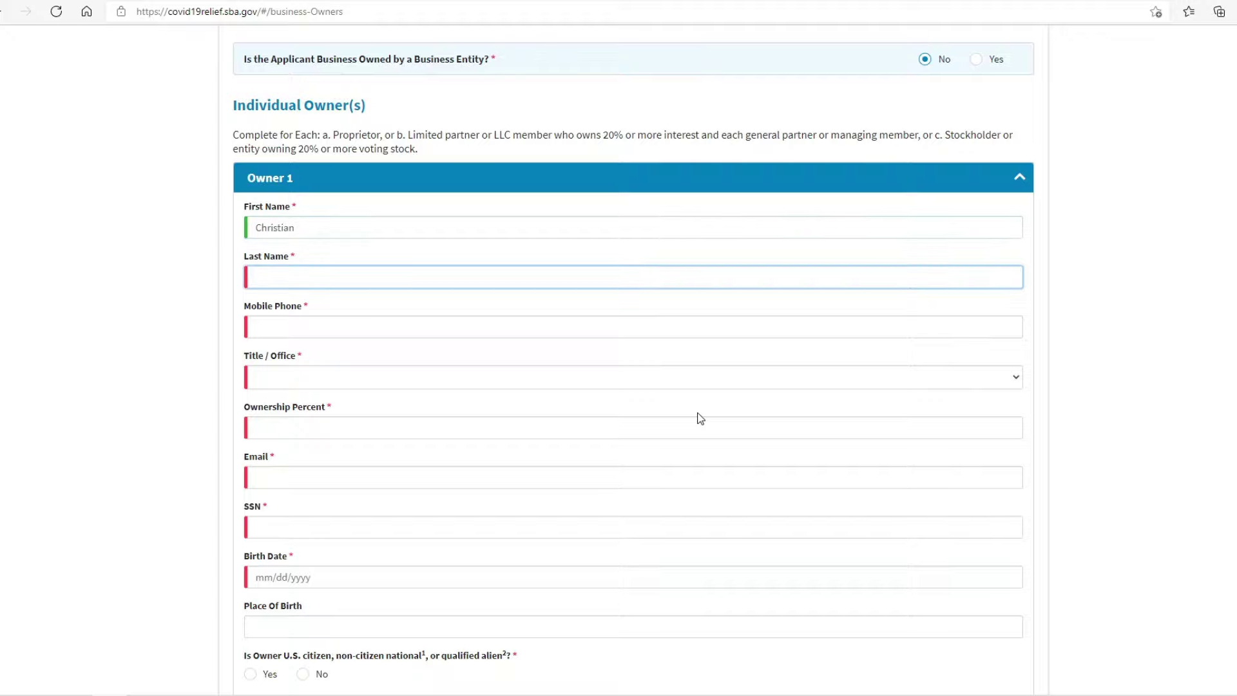
key("Tab")
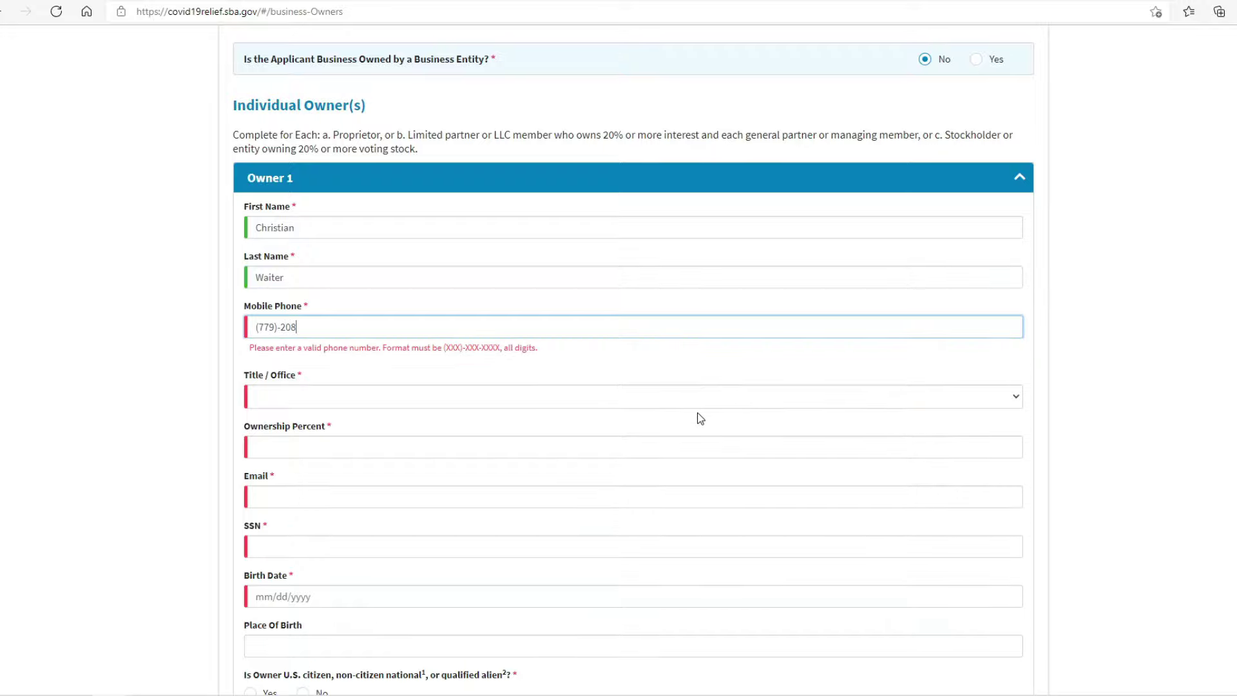
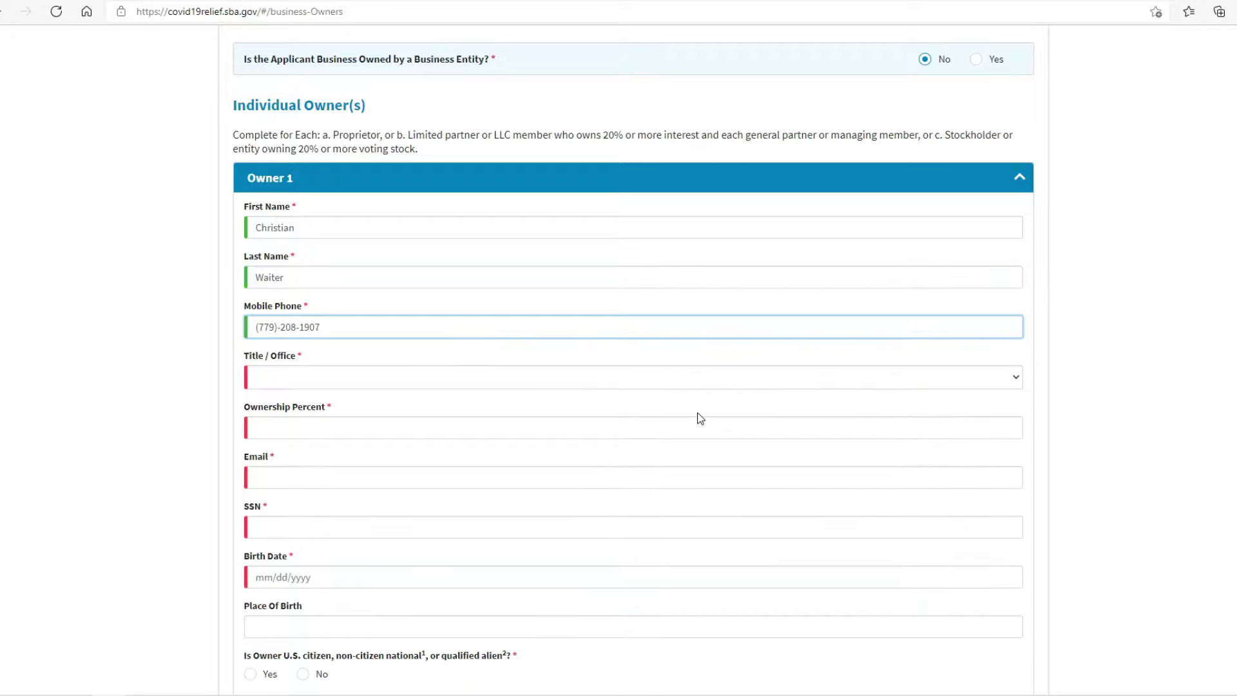
Step: Set Owner 1's title to Owner with 100% ownership and begin the email address
left_click(501, 382)
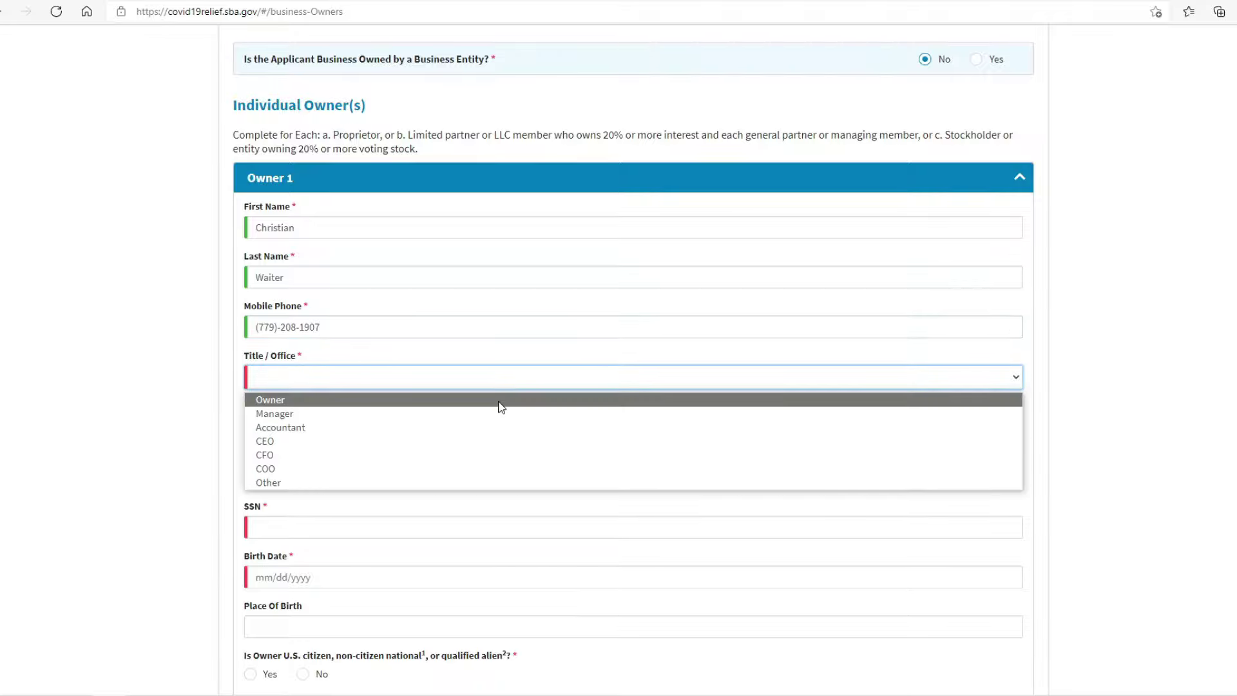
left_click(501, 400)
left_click(495, 422)
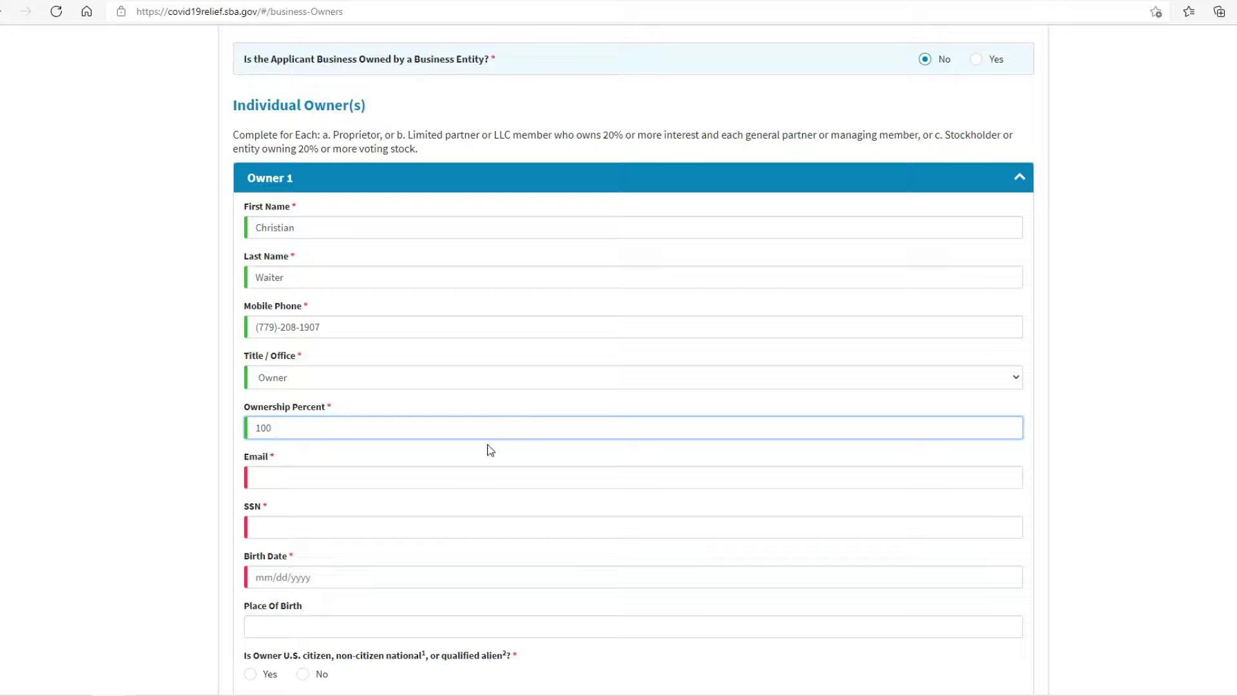
left_click(483, 477)
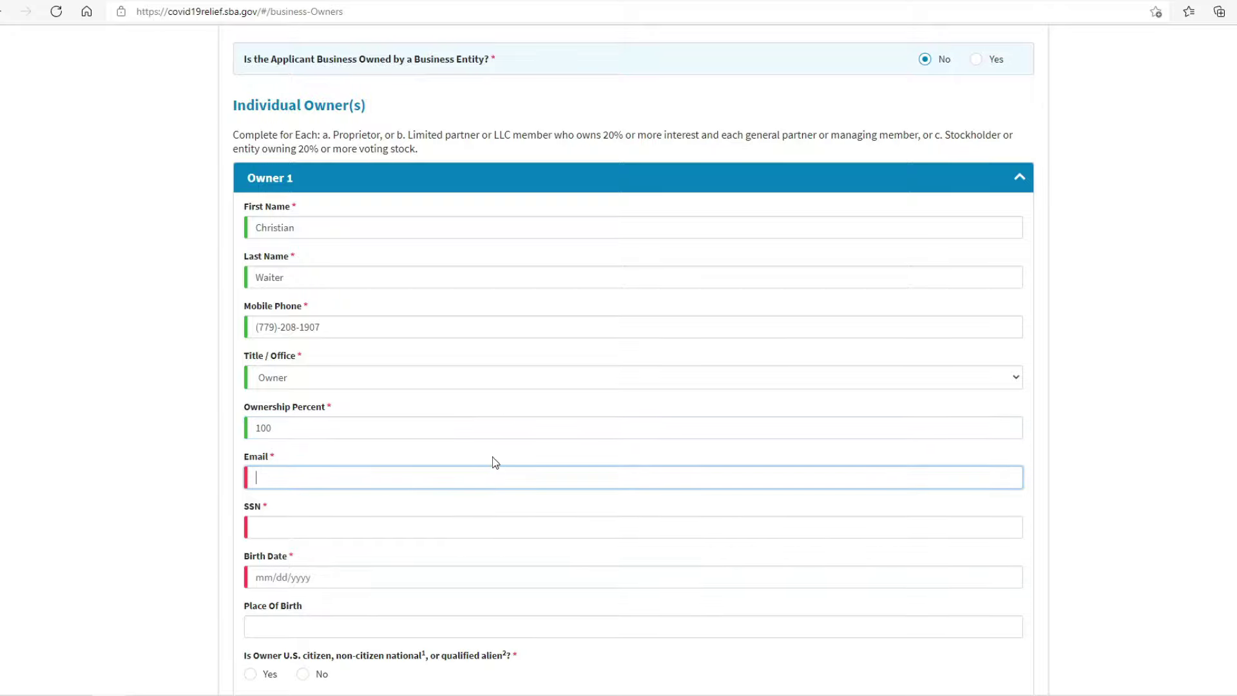
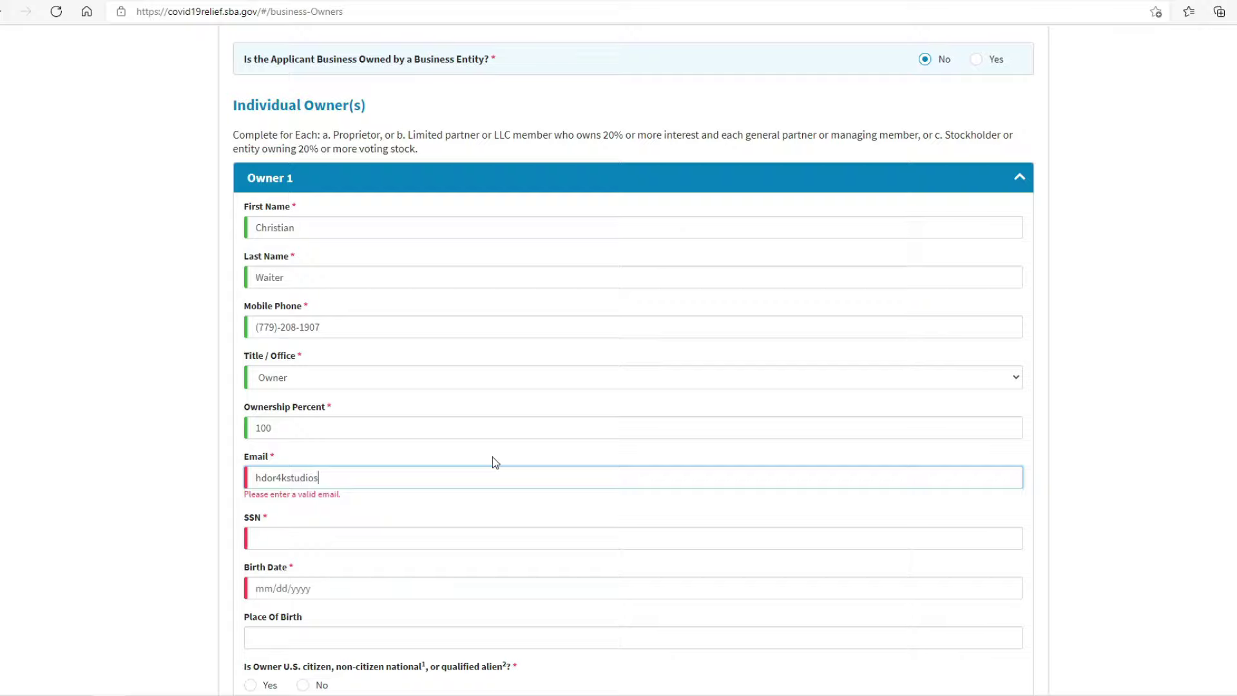